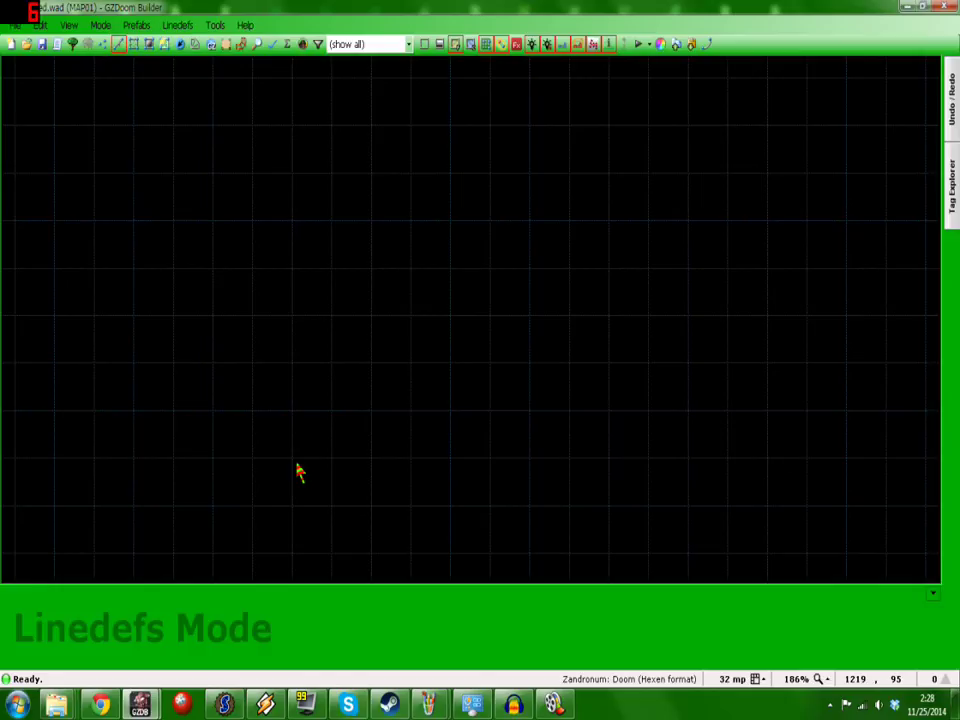
# Draw the first rectangular room sector in Drawing Mode.
pyautogui.press('d')
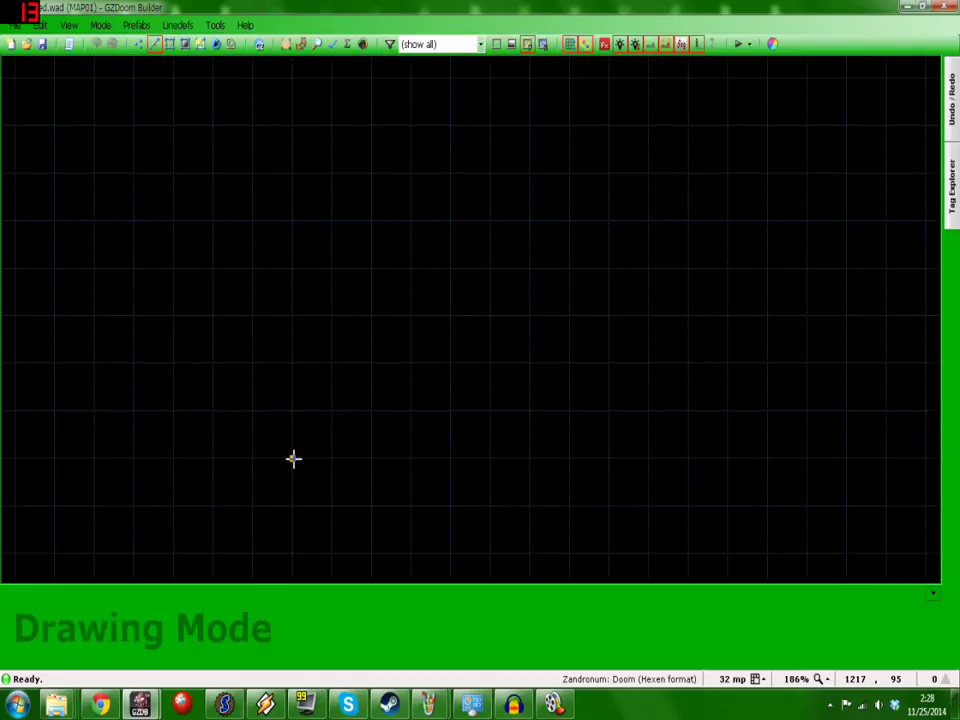
pyautogui.click(292, 458)
pyautogui.click(648, 458)
pyautogui.scroll(-3, 648, 458)
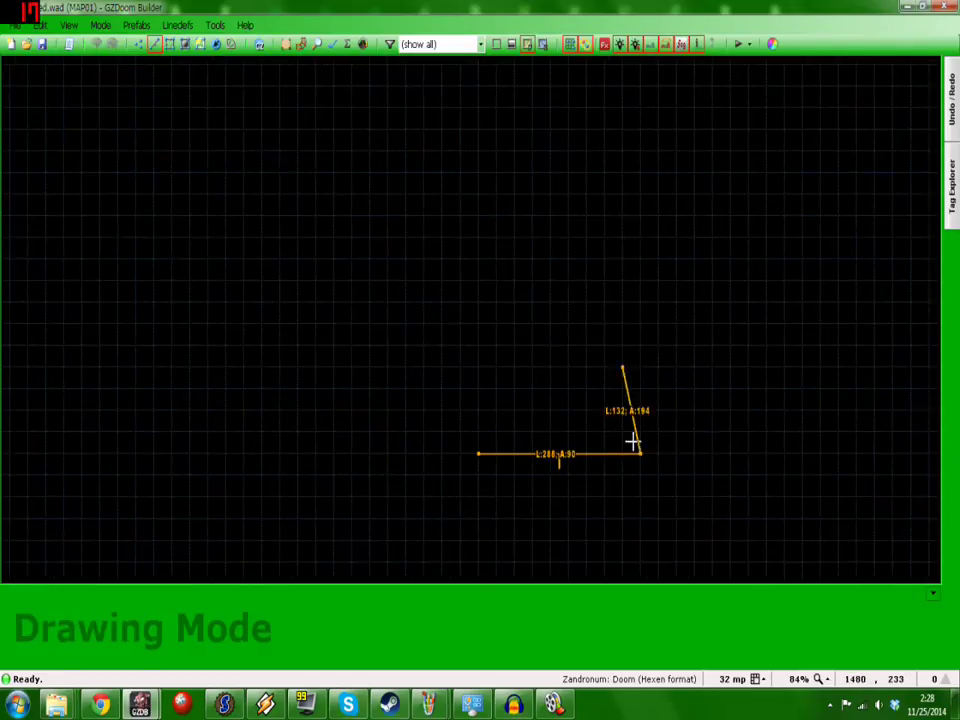
pyautogui.click(640, 215)
pyautogui.click(478, 215)
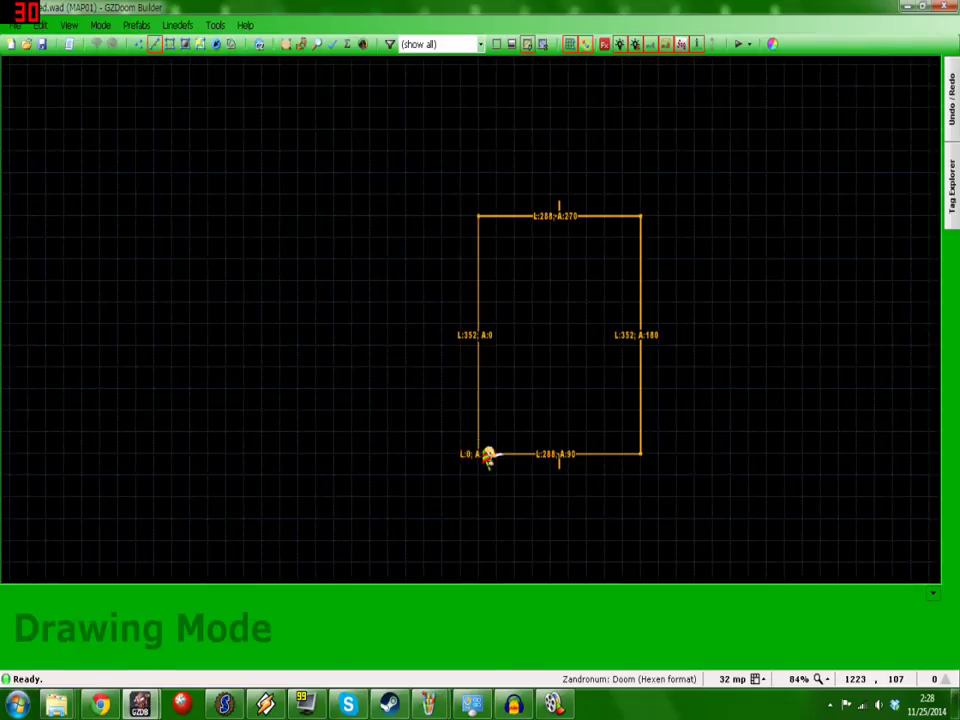
pyautogui.click(478, 454)
pyautogui.scroll(4, 499, 189)
pyautogui.scroll(2, 470, 215)
# Refine the grid and draw a second rectangular room just above the first.
pyautogui.press('[')
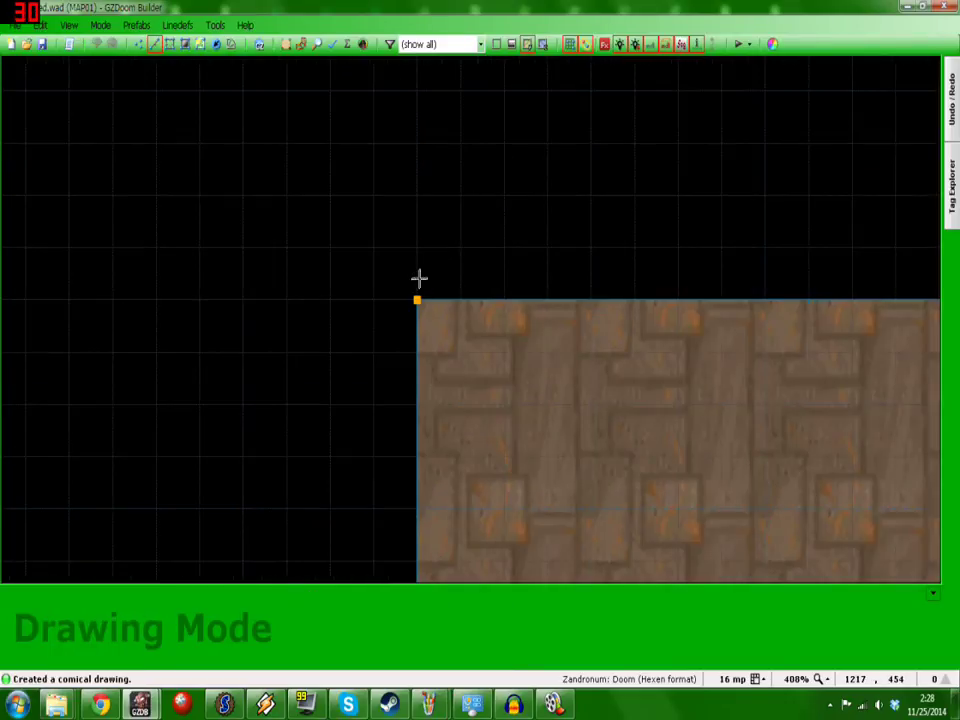
pyautogui.press('Escape')
pyautogui.press('d')
pyautogui.scroll(-3, 426, 260)
pyautogui.click(292, 318)
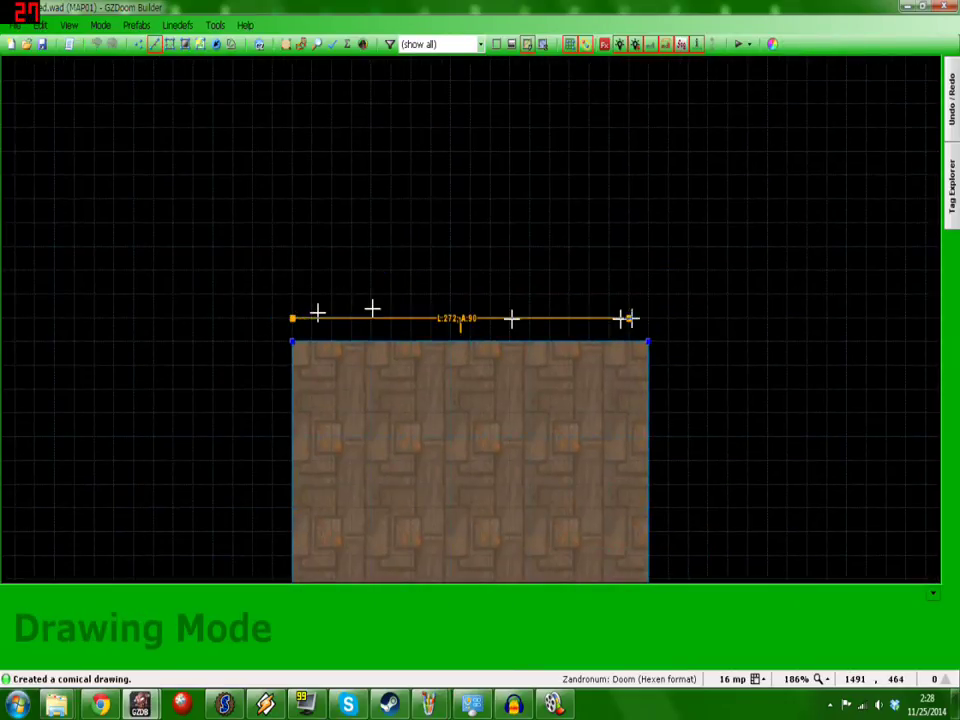
pyautogui.click(648, 318)
pyautogui.scroll(-2, 648, 318)
pyautogui.click(648, 107)
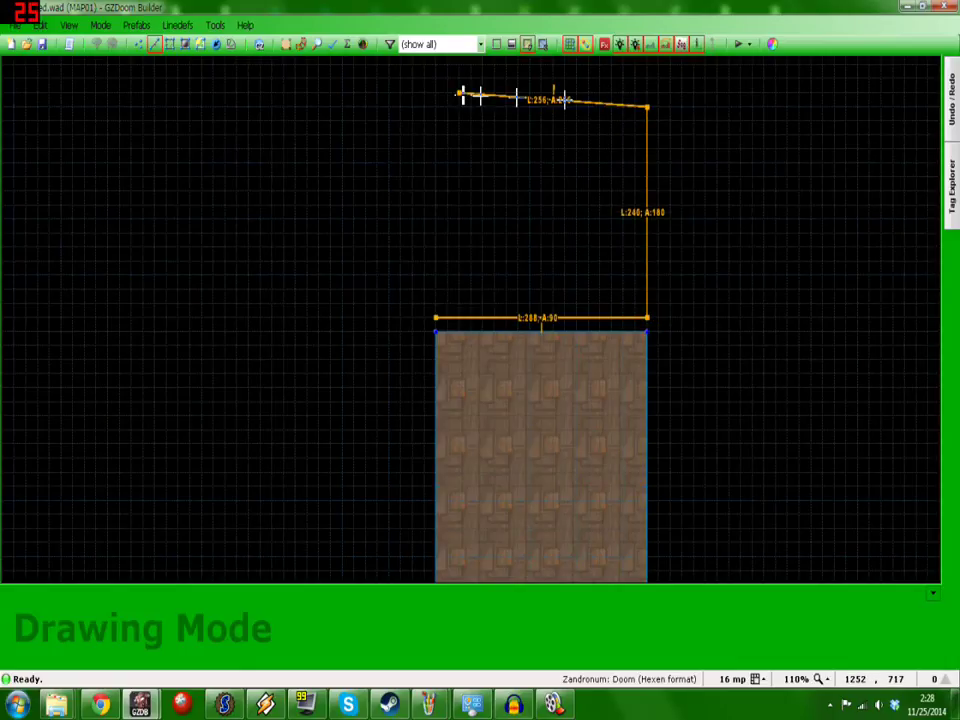
pyautogui.click(435, 107)
pyautogui.click(435, 318)
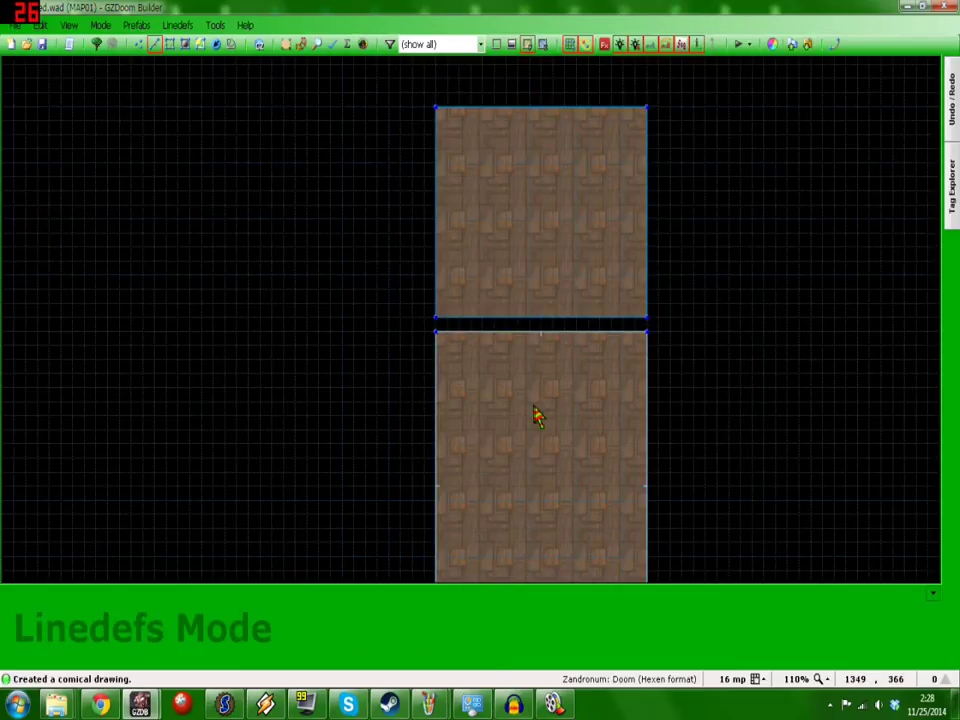
pyautogui.scroll(3, 585, 390)
# Widen both rooms by dragging their shared left edge outward.
pyautogui.press('d')
pyautogui.click(643, 261)
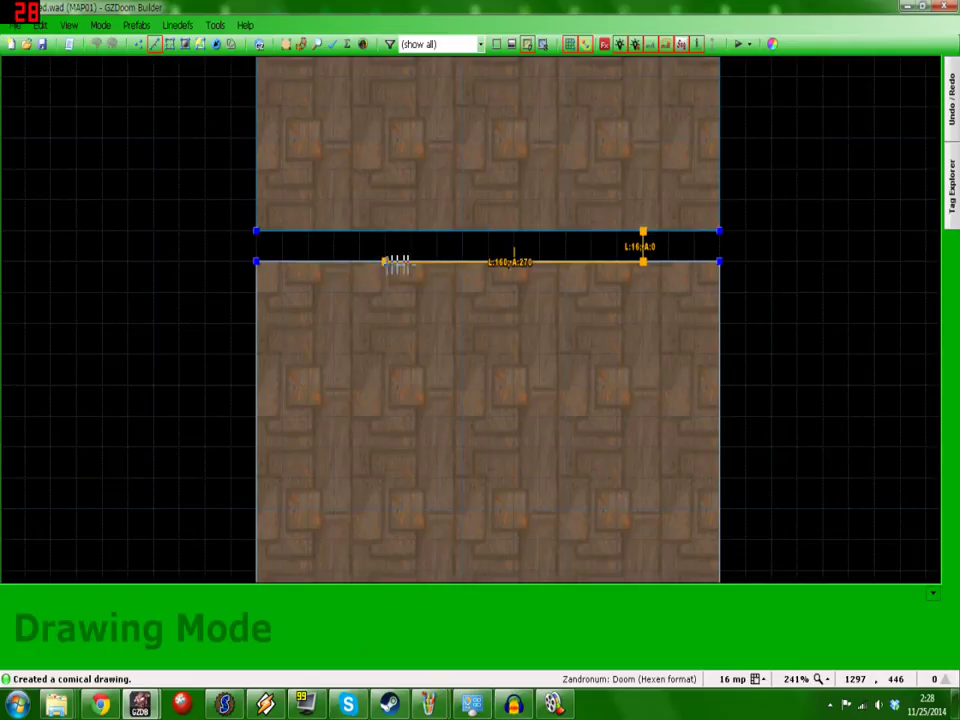
pyautogui.press('Escape')
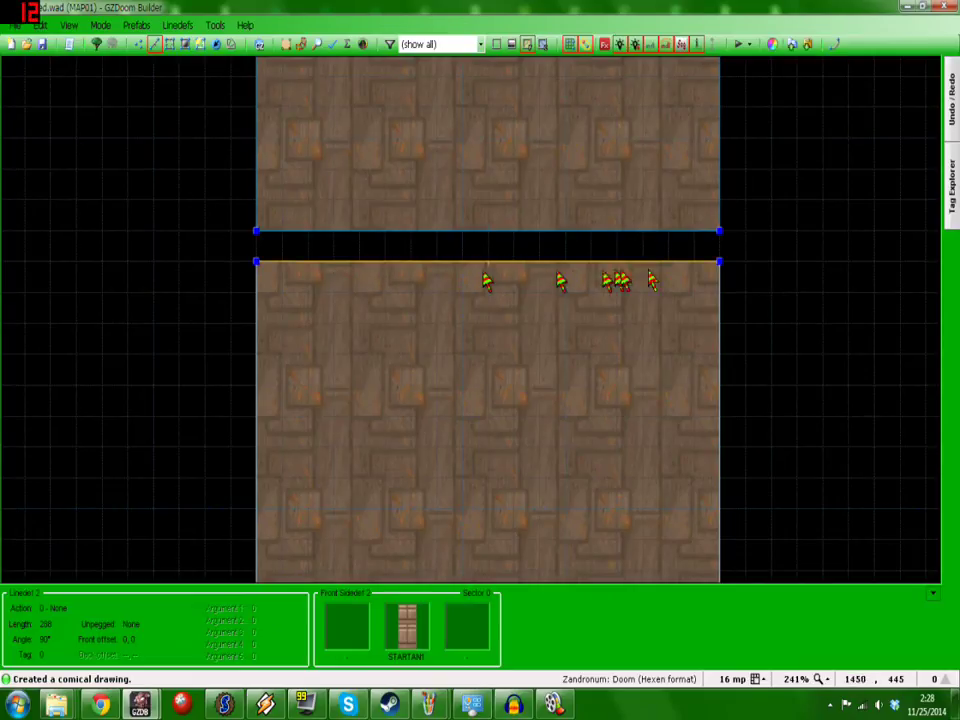
pyautogui.press('d')
pyautogui.click(668, 231)
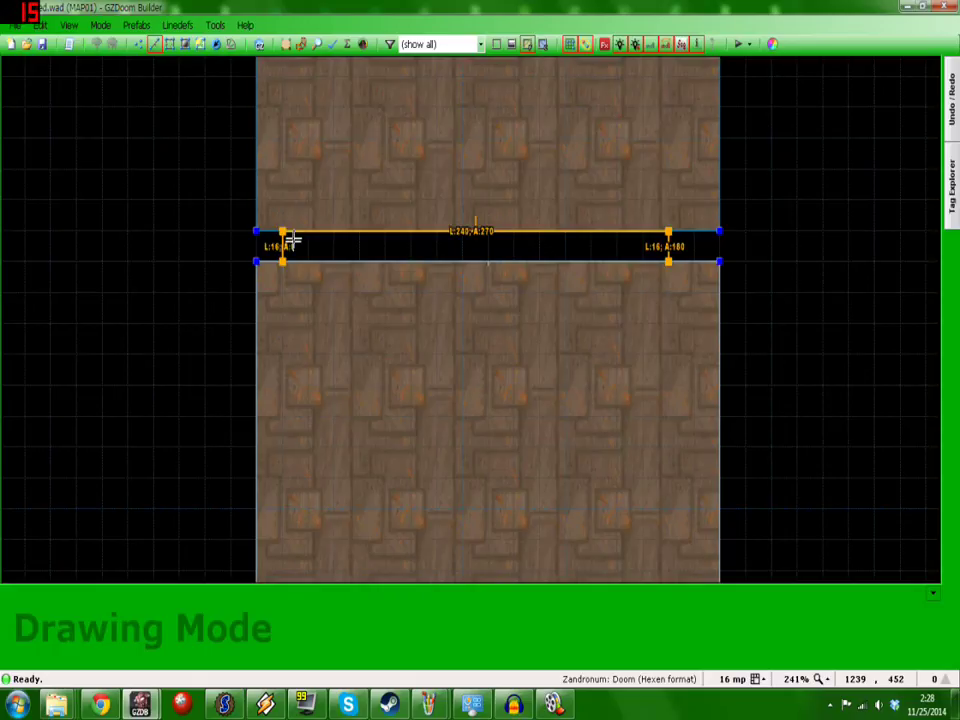
pyautogui.press('Escape')
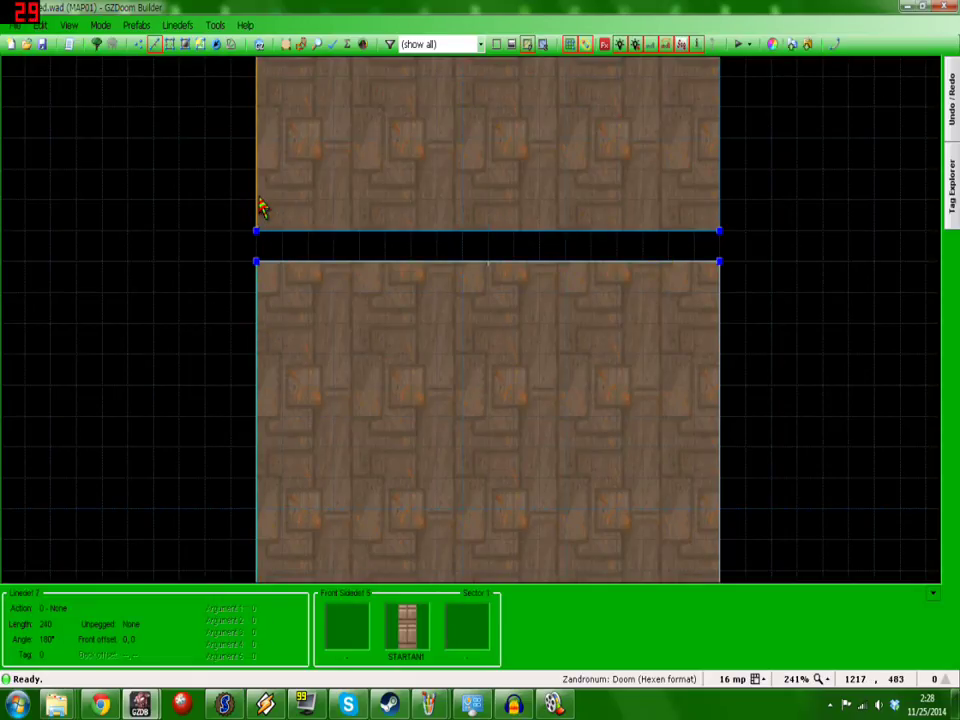
pyautogui.moveTo(252, 207); pyautogui.dragTo(227, 207)
# Draw a connecting strip sector across the 16-unit gap and move the left edge further left.
pyautogui.press('d')
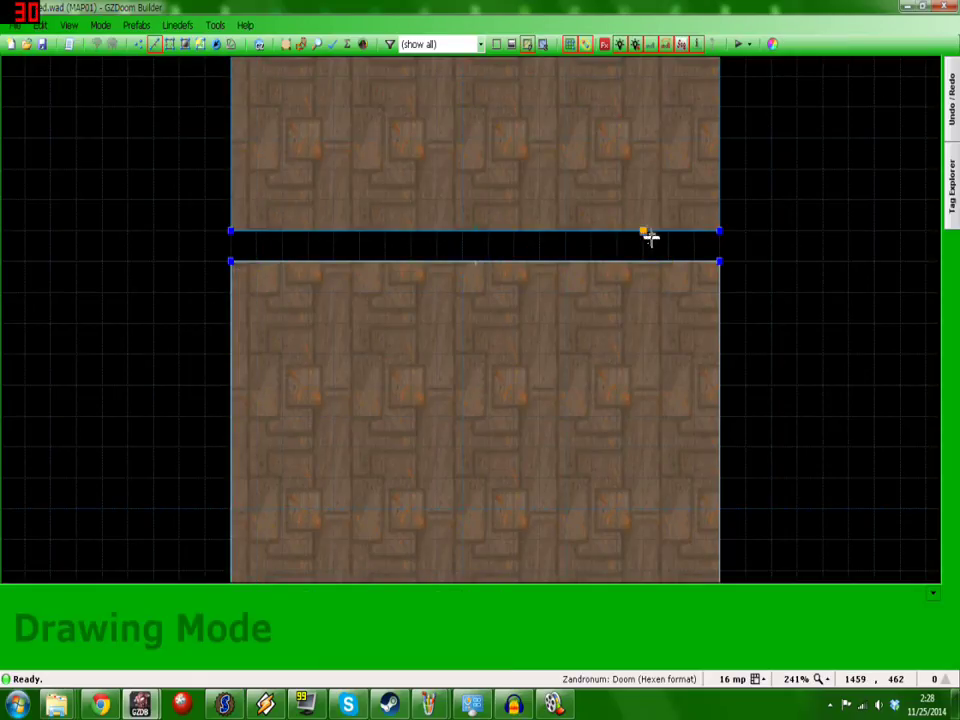
pyautogui.click(641, 262)
pyautogui.press('Escape')
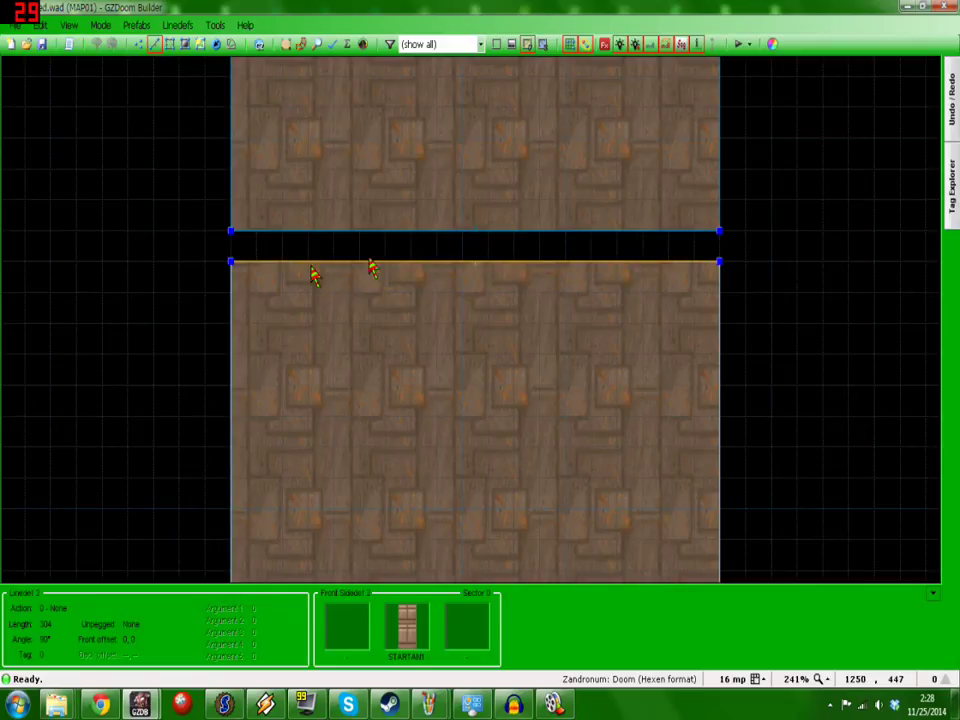
pyautogui.press('d')
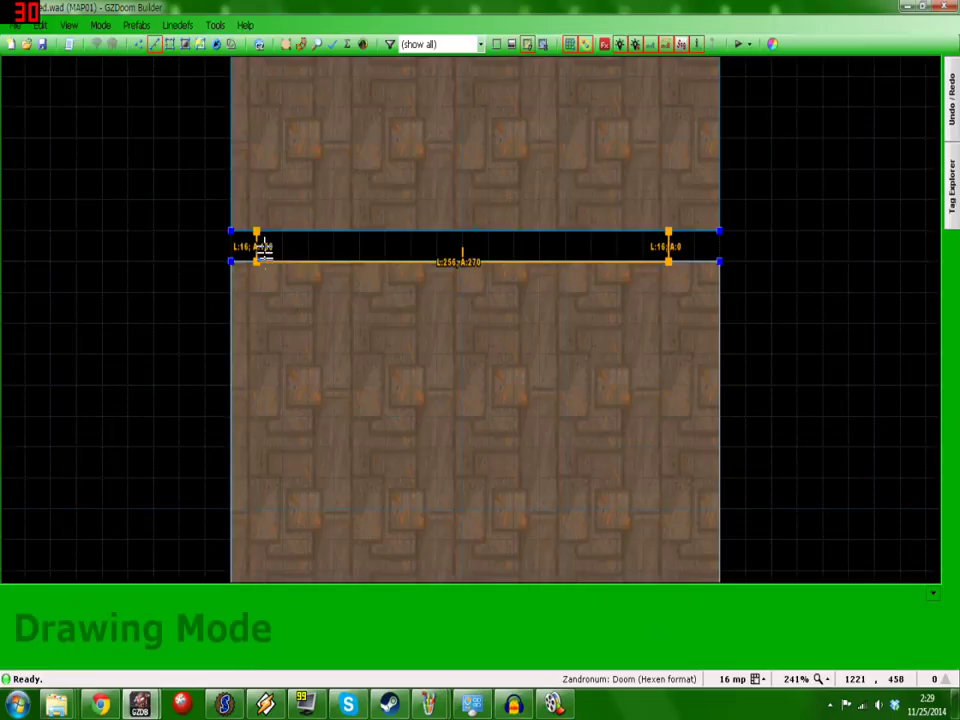
pyautogui.press('Escape')
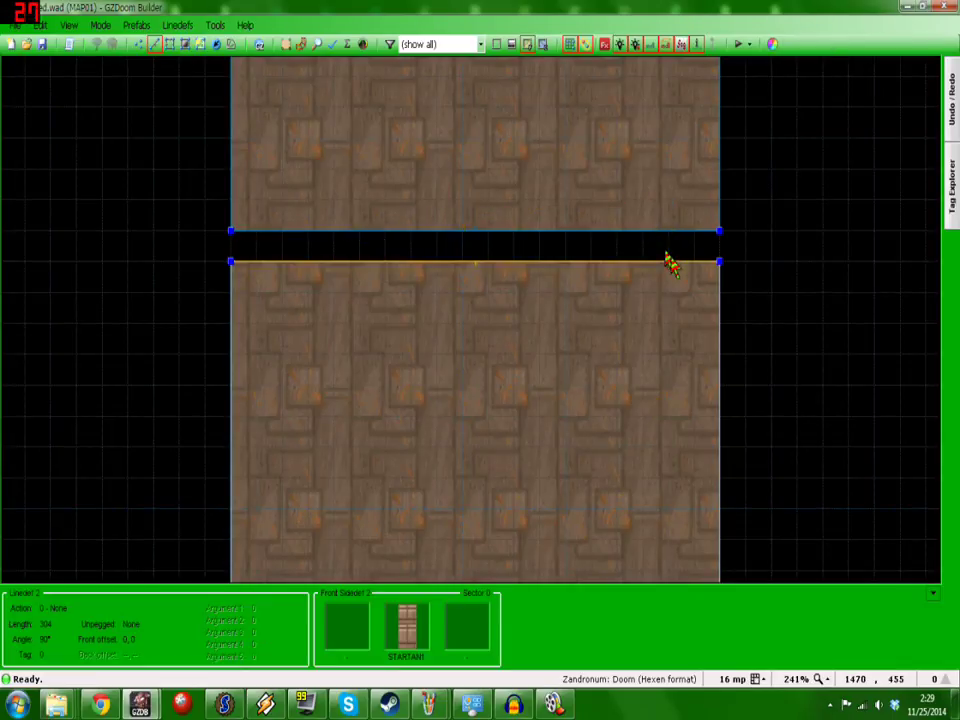
pyautogui.press('d')
pyautogui.click(668, 262)
pyautogui.click(668, 231)
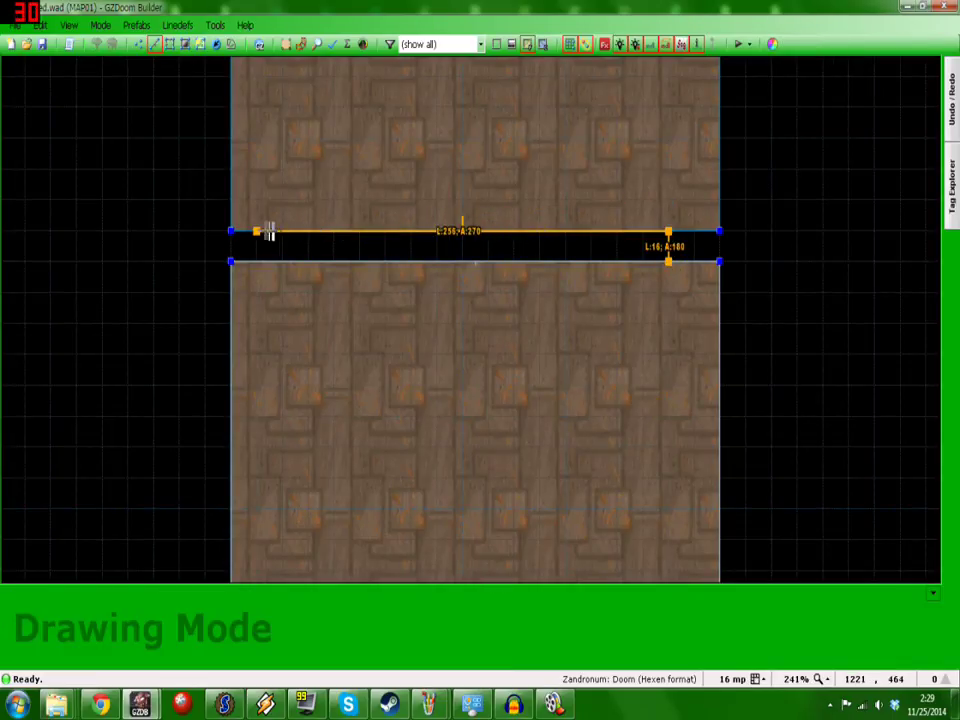
pyautogui.click(259, 261)
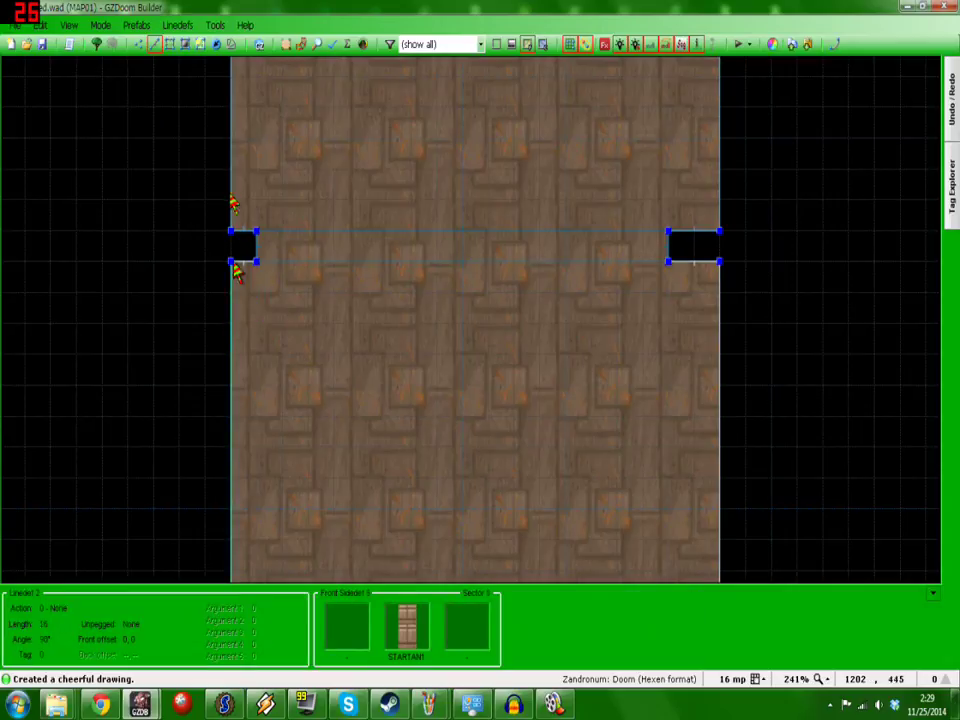
pyautogui.moveTo(231, 203); pyautogui.dragTo(204, 203)
# Split the connecting strip with a line, then give the floor a red flat in 3D.
pyautogui.press('d')
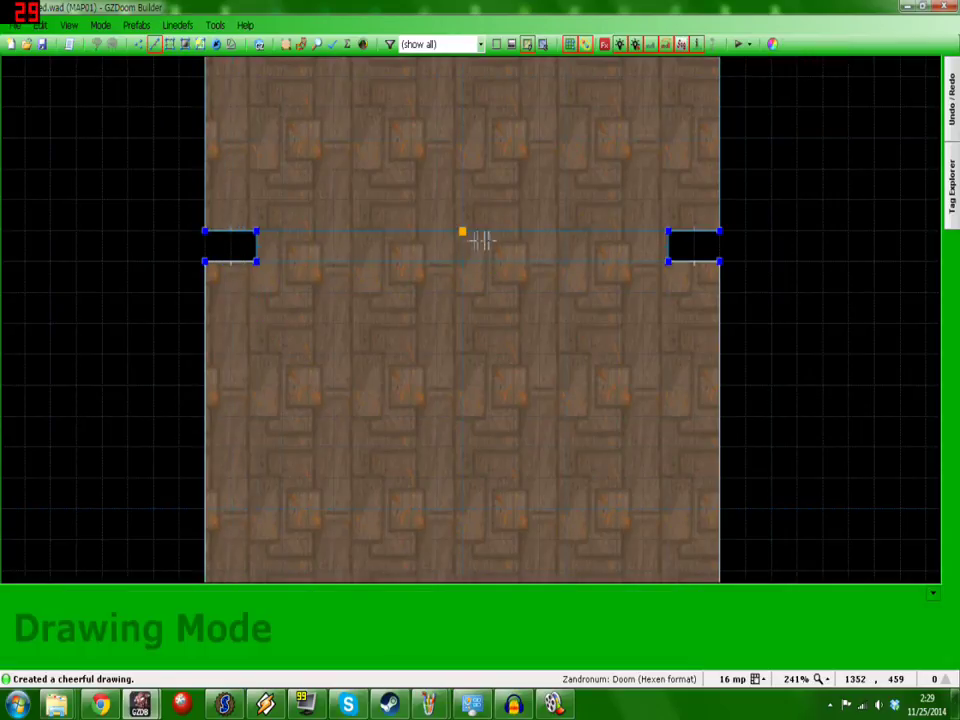
pyautogui.doubleClick(462, 261)
pyautogui.press('w')
pyautogui.press('t')
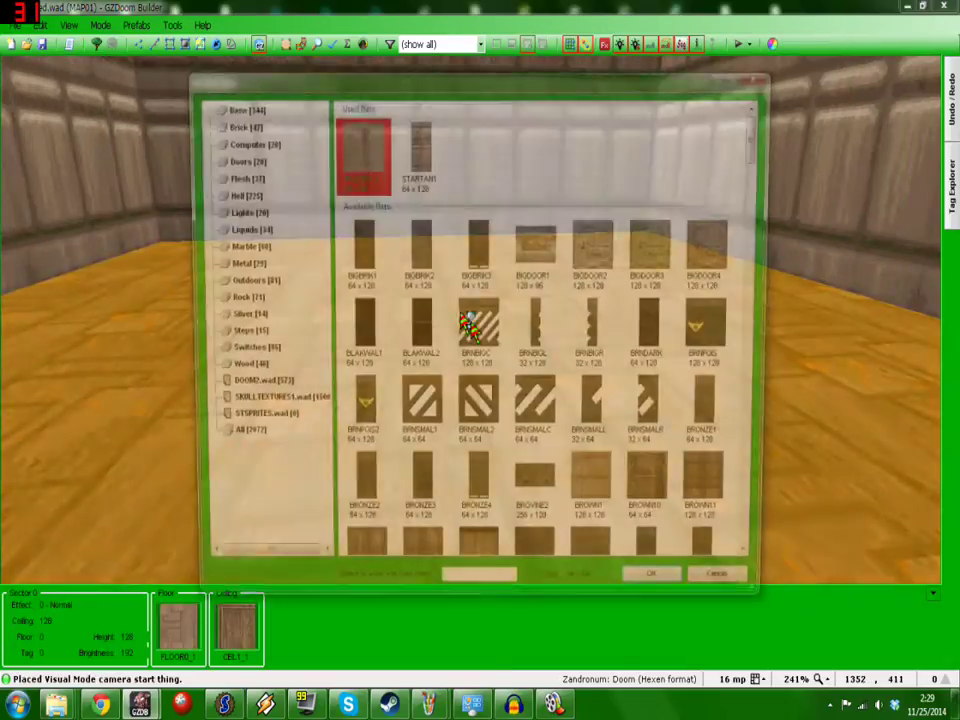
pyautogui.click(253, 413)
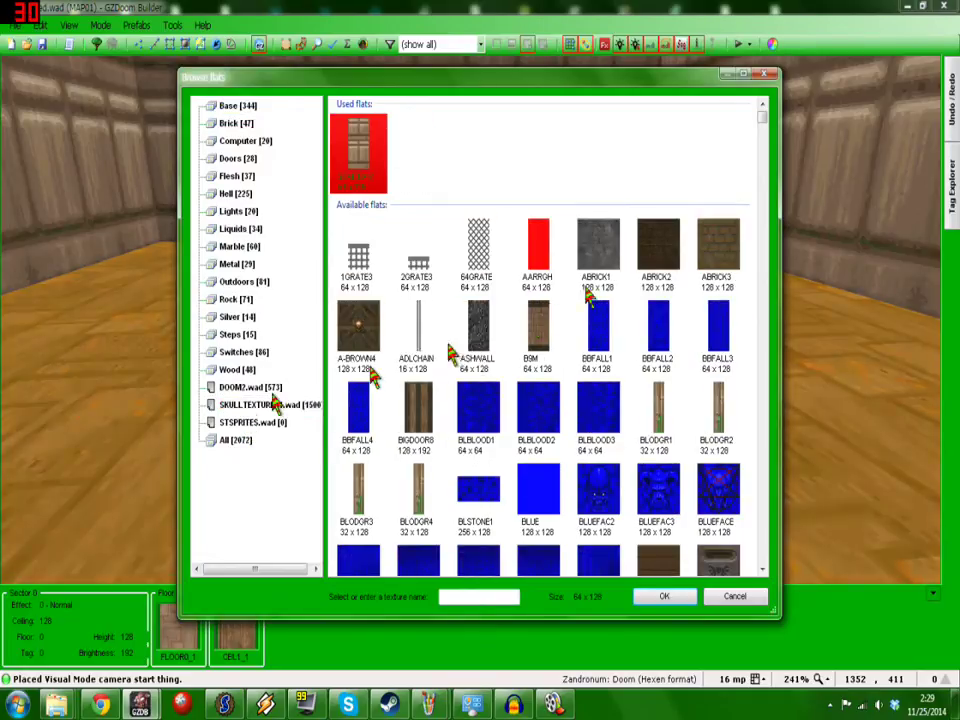
pyautogui.click(598, 410)
pyautogui.scroll(-2, 600, 400)
pyautogui.scroll(-2, 600, 400)
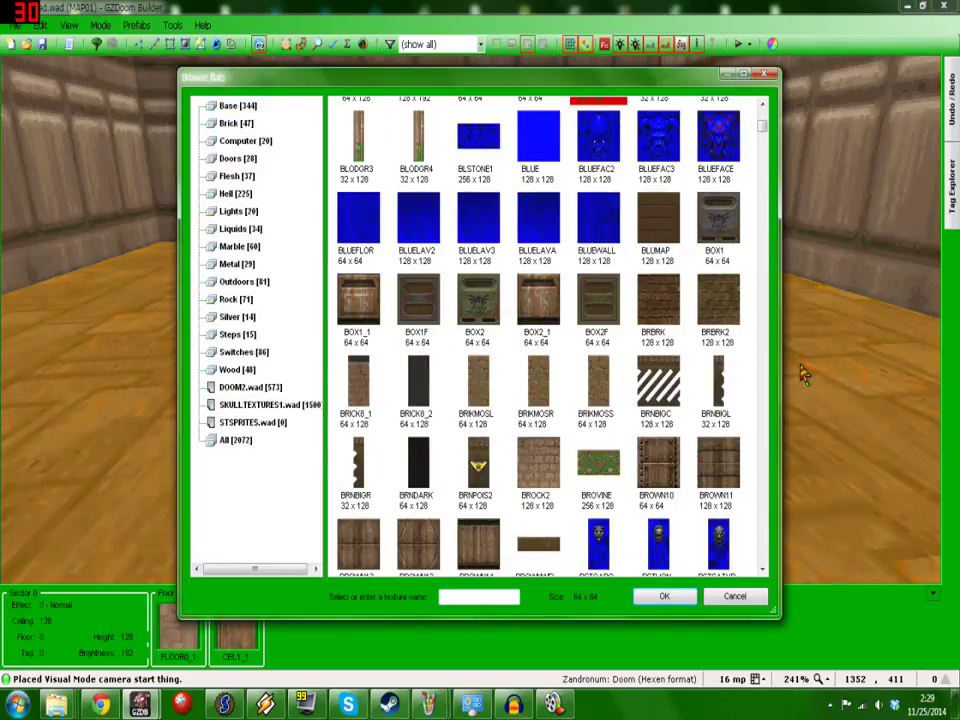
pyautogui.scroll(-5, 430, 270)
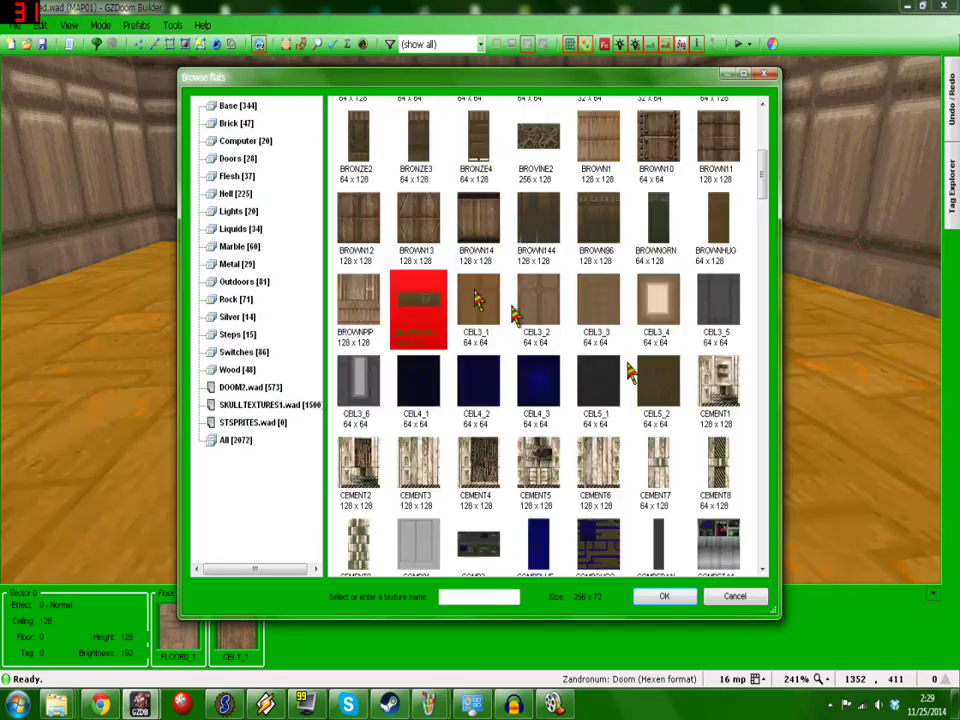
pyautogui.scroll(-4, 628, 372)
pyautogui.scroll(-5, 630, 370)
pyautogui.scroll(-5, 634, 380)
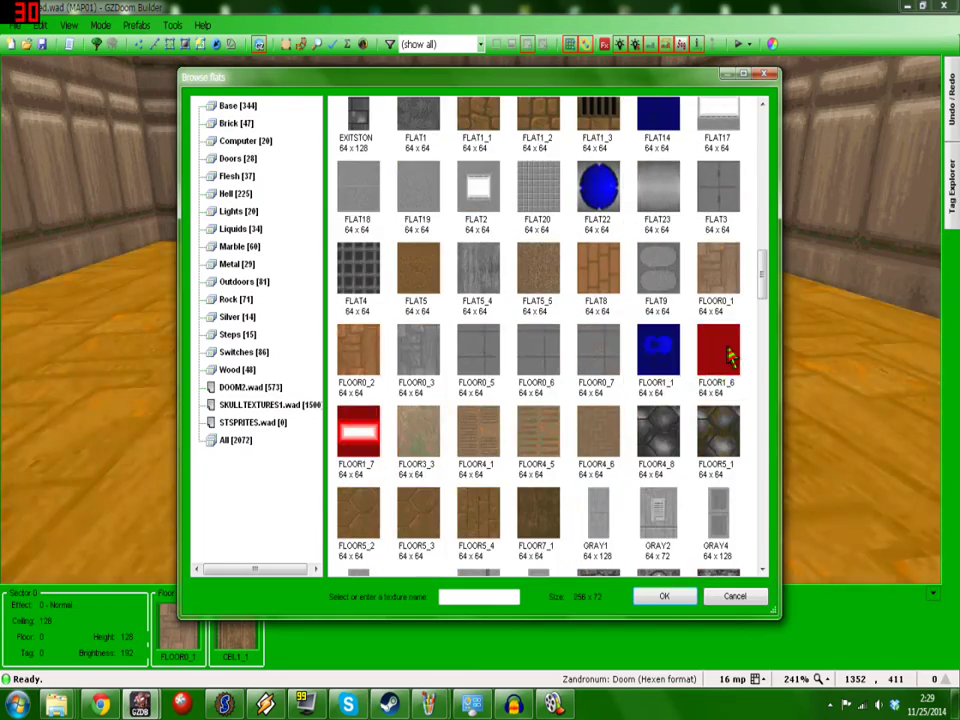
pyautogui.doubleClick(707, 345)
pyautogui.hotkey('ctrl', 'z')
pyautogui.scroll(-1, 471, 319)
# Flood-fill all connected ceilings with the FLOOR1_7 flat.
pyautogui.press('t')
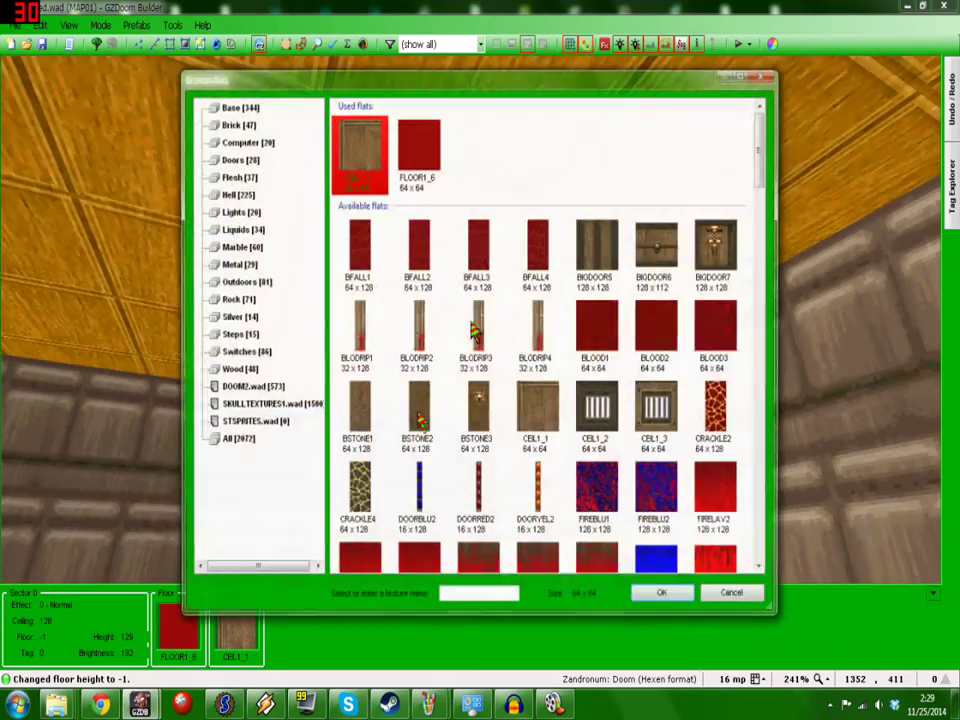
pyautogui.scroll(-3, 448, 317)
pyautogui.scroll(-3, 565, 416)
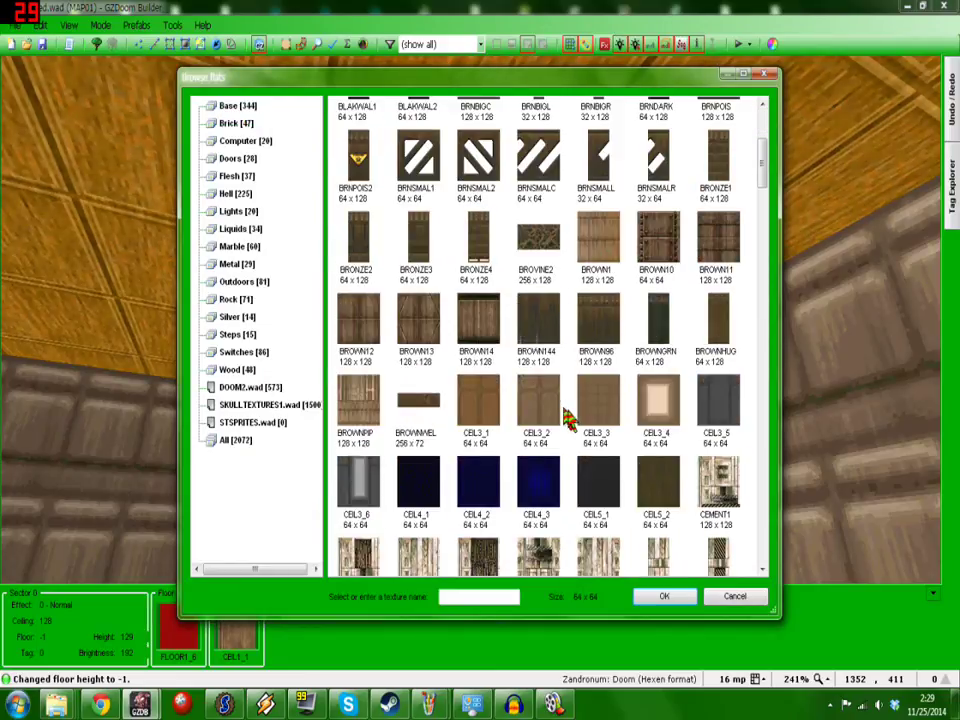
pyautogui.scroll(-2, 570, 420)
pyautogui.scroll(-4, 572, 421)
pyautogui.scroll(-2, 574, 420)
pyautogui.scroll(-1, 650, 460)
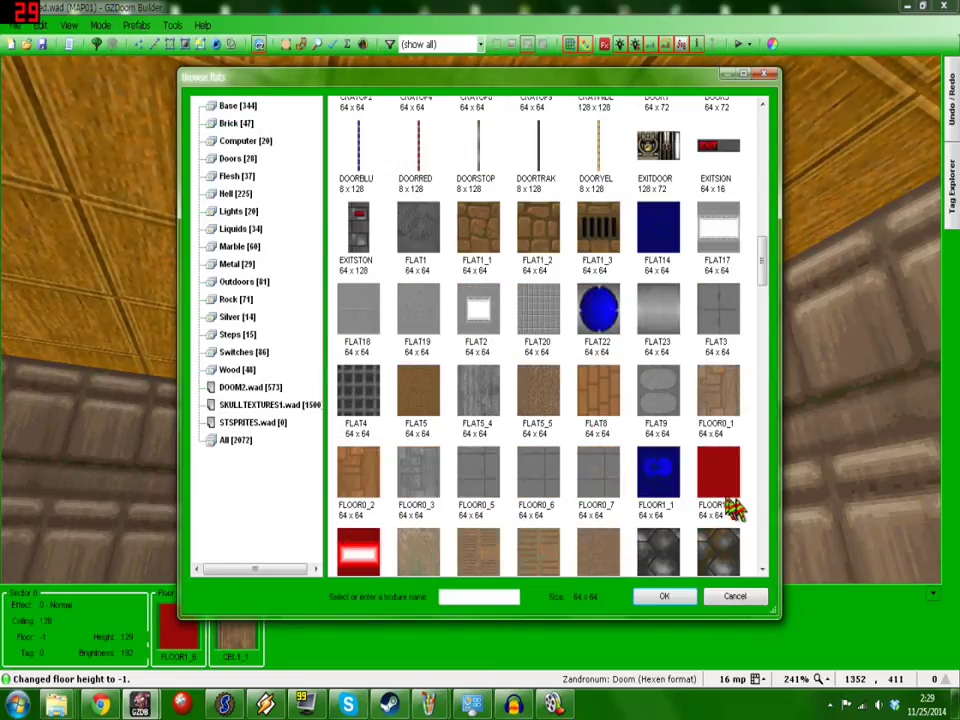
pyautogui.scroll(-1, 731, 508)
pyautogui.doubleClick(360, 460)
pyautogui.hotkey('ctrl', 'c')
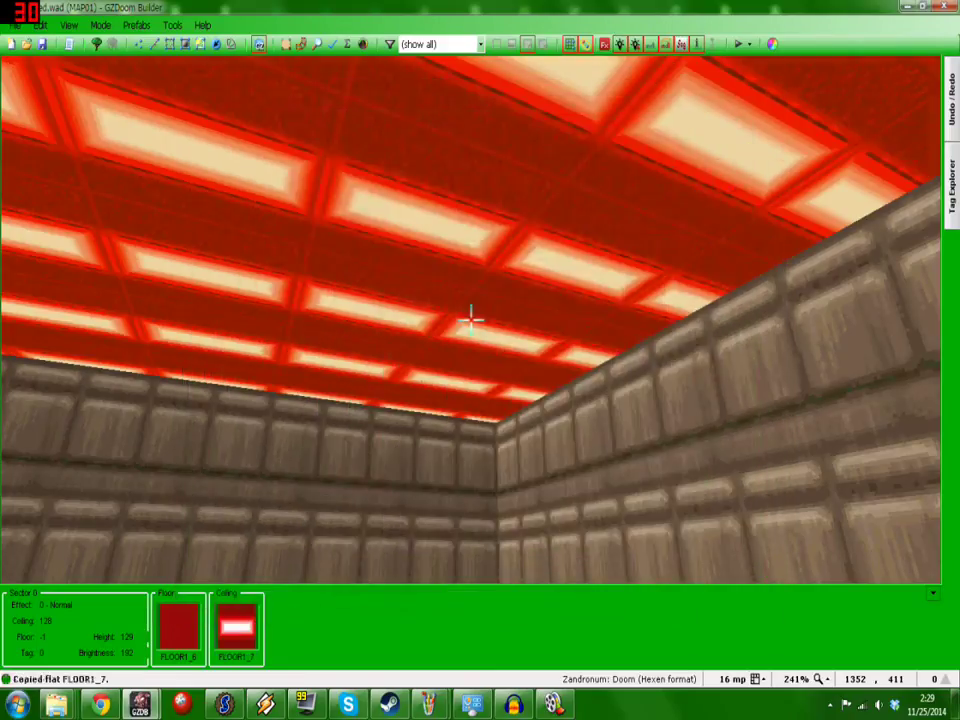
pyautogui.hotkey('ctrl', 'z')
pyautogui.keyDown('ctrl'); pyautogui.keyDown('shift'); pyautogui.click(472, 318); pyautogui.keyUp('shift'); pyautogui.keyUp('ctrl')
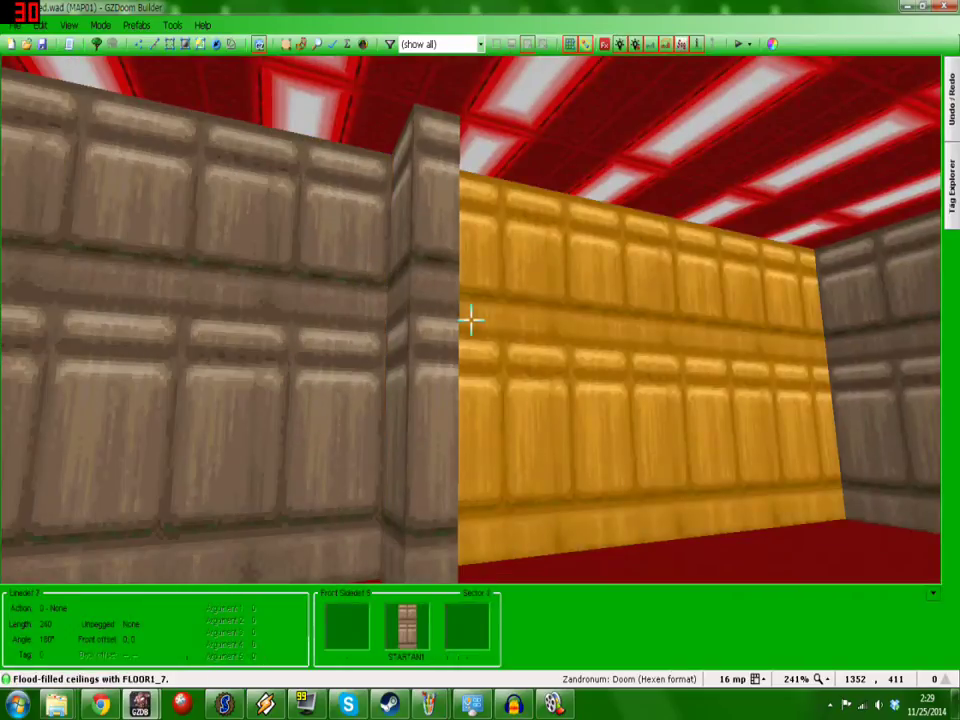
# Flood-fill the room walls with N_GRAY02 and return to the 2D map.
pyautogui.rightClick(472, 318)
pyautogui.click(264, 404)
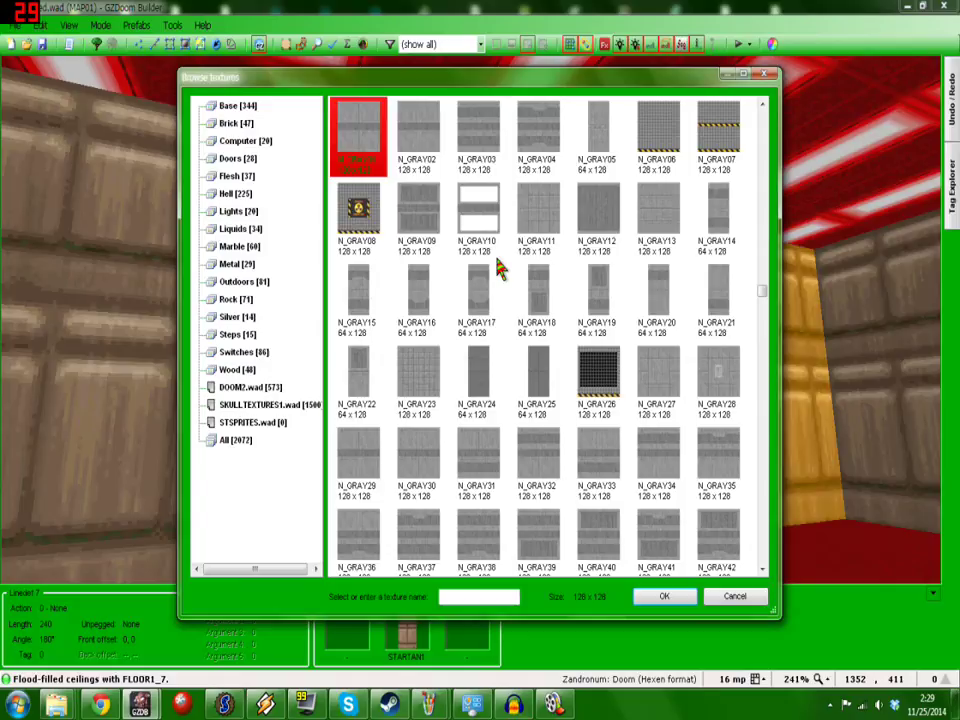
pyautogui.doubleClick(446, 127)
pyautogui.hotkey('ctrl', 'z')
pyautogui.keyDown('ctrl'); pyautogui.keyDown('shift'); pyautogui.click(472, 318); pyautogui.keyUp('shift'); pyautogui.keyUp('ctrl')
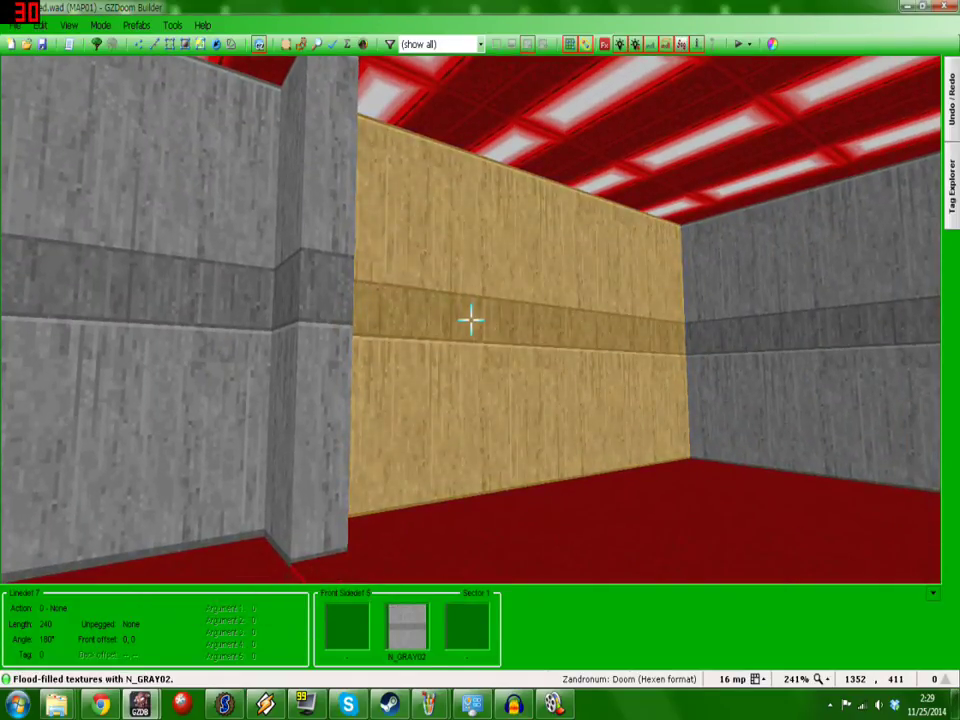
pyautogui.press('q')
pyautogui.scroll(-4, 465, 325)
pyautogui.scroll(-3, 420, 360)
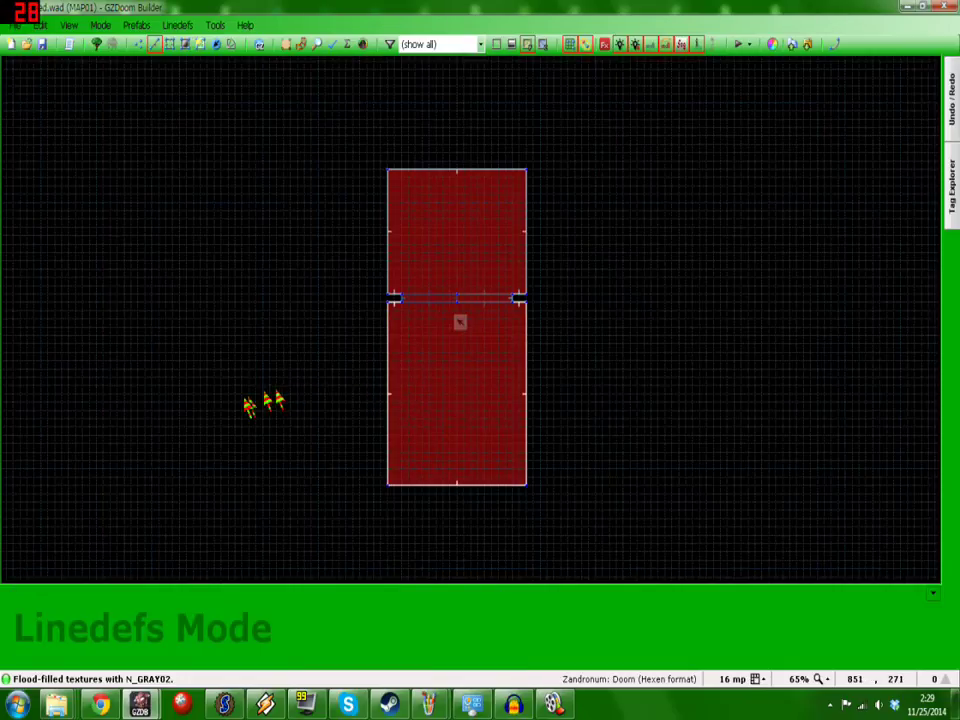
# Draw a 384-by-192 room sector beside the existing rooms.
pyautogui.press('d')
pyautogui.scroll(4, 250, 405)
pyautogui.moveTo(214, 394); pyautogui.dragTo(332, 377, button='middle')
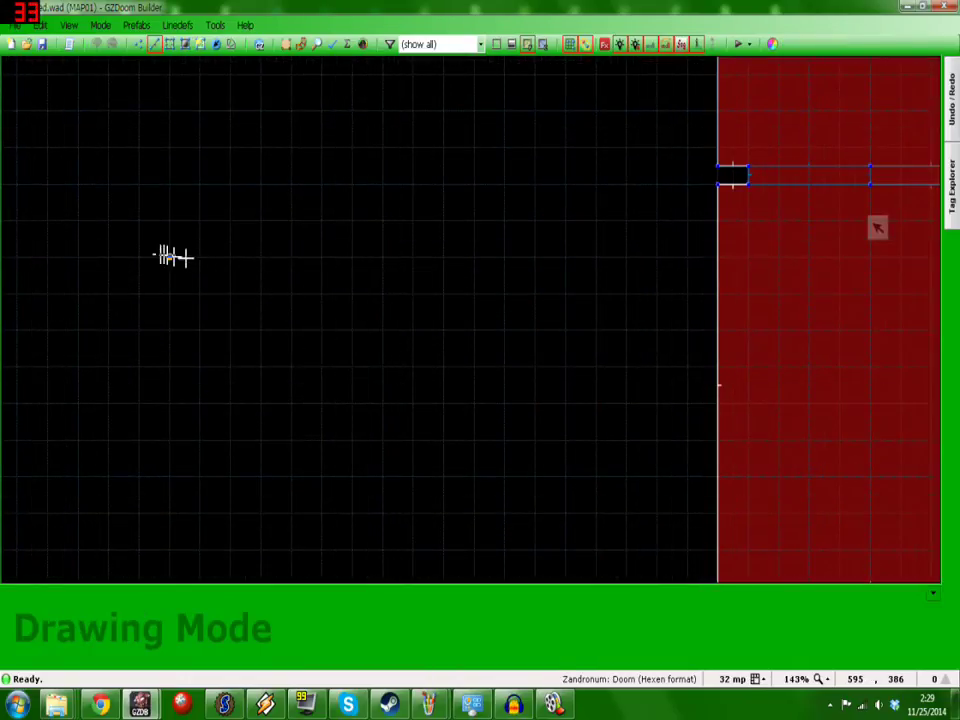
pyautogui.press('Escape')
pyautogui.press('d')
pyautogui.click(139, 259)
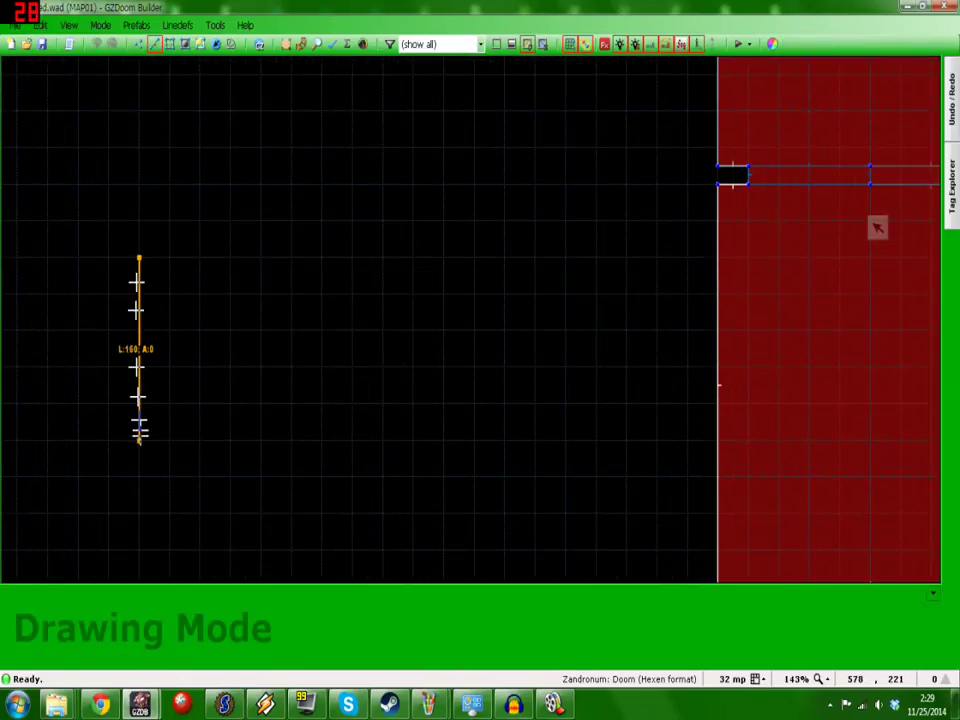
pyautogui.click(139, 476)
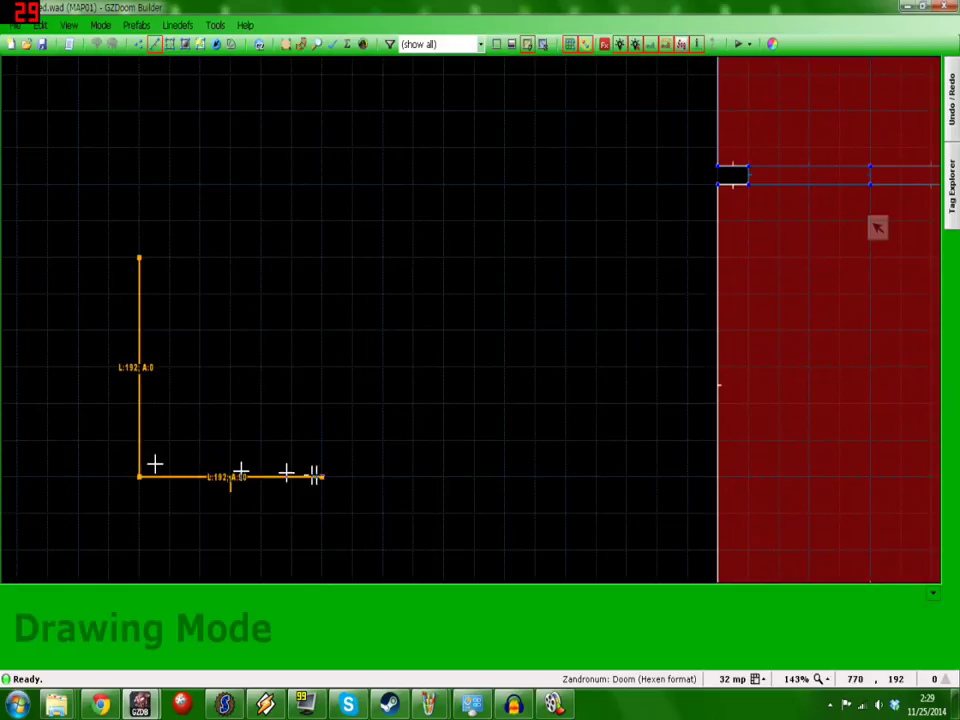
pyautogui.click(501, 479)
pyautogui.click(503, 260)
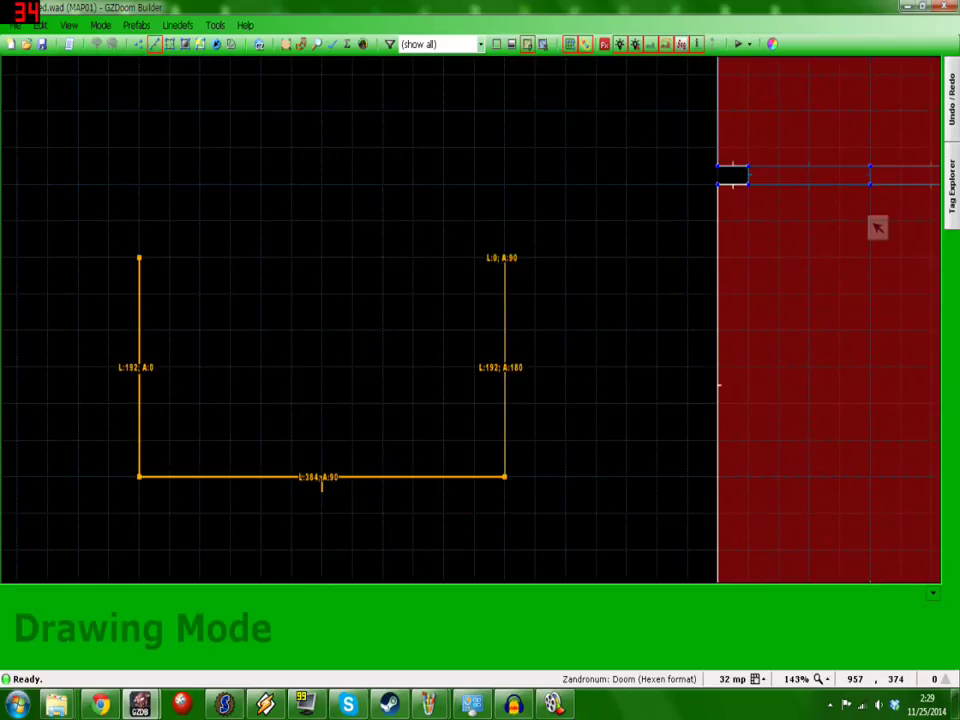
pyautogui.click(139, 259)
pyautogui.scroll(5, 161, 285)
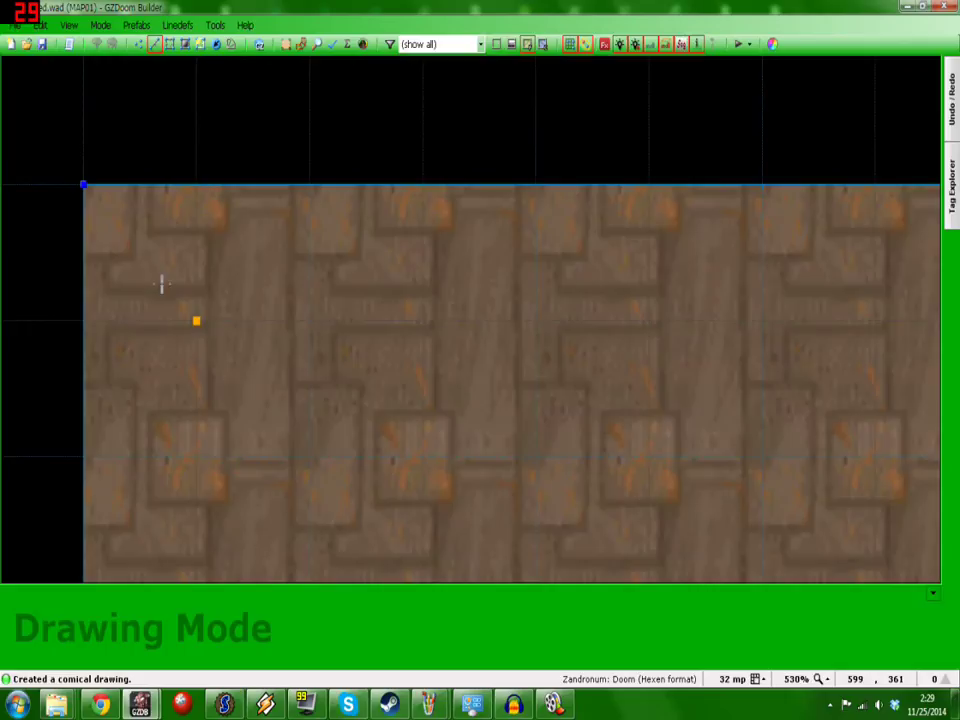
# Set the grid to 16 and draw the first 128-by-16 door slot inside it.
pyautogui.press('[')
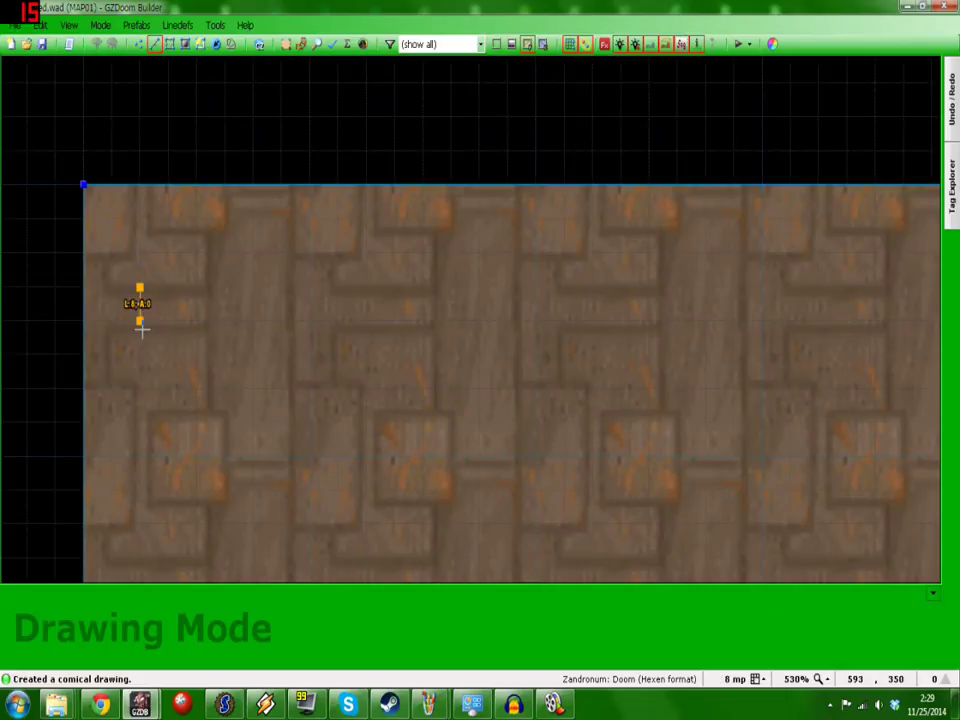
pyautogui.scroll(-3, 141, 329)
pyautogui.scroll(-6, 141, 329)
pyautogui.scroll(8, 141, 329)
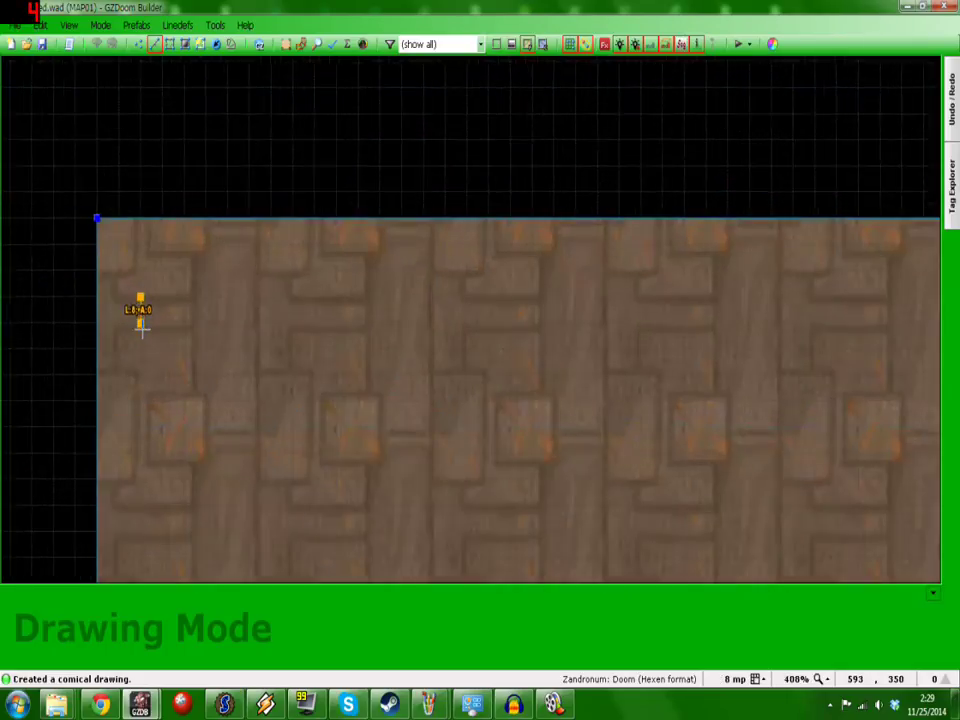
pyautogui.scroll(4, 141, 329)
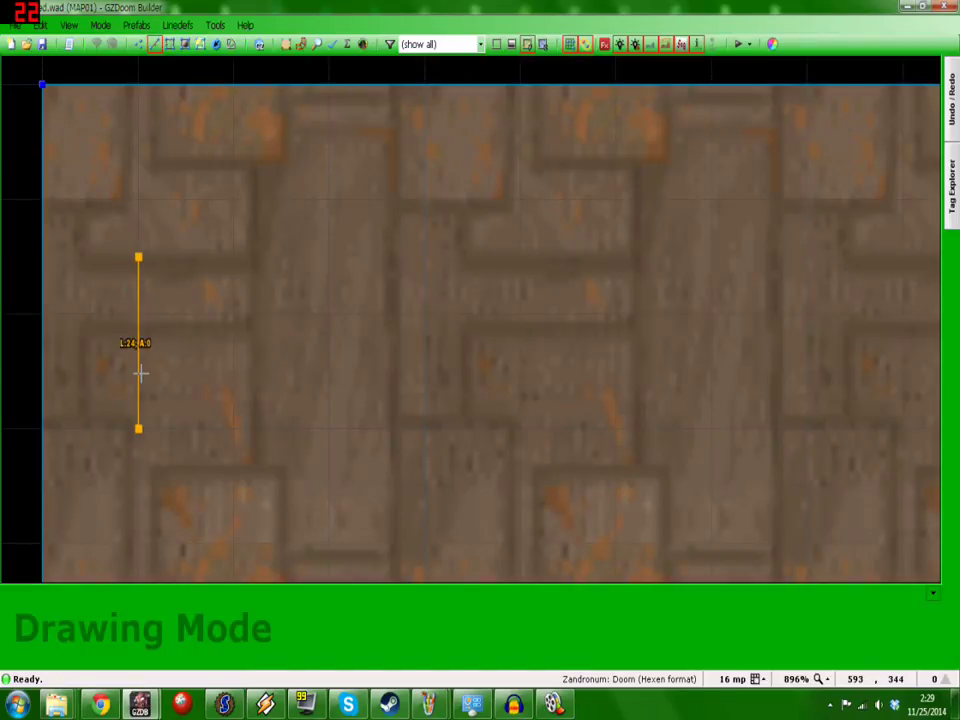
pyautogui.press('Escape')
pyautogui.press('d')
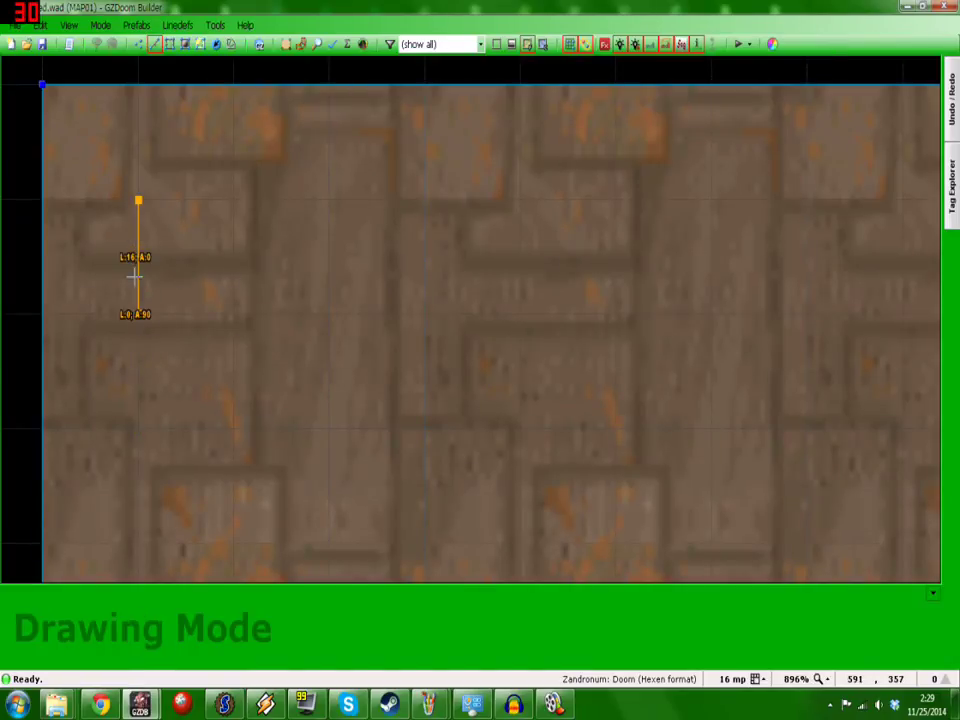
pyautogui.scroll(-4, 580, 310)
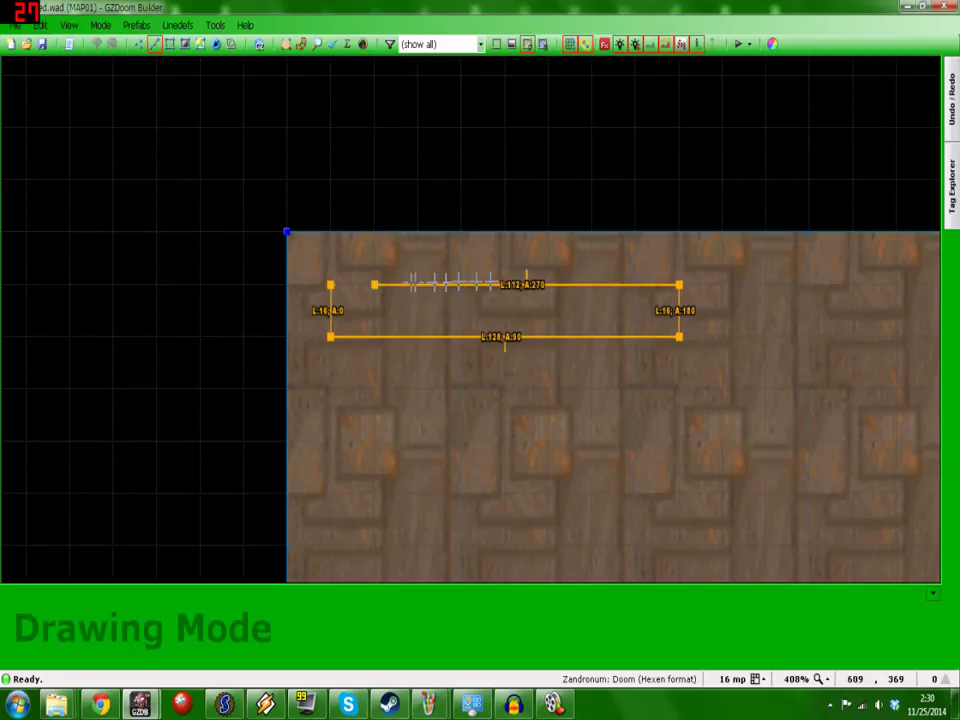
pyautogui.click(330, 285)
# Draw the second 128-by-16 slot, then delete both slot sectors in Sectors Mode.
pyautogui.press('d')
pyautogui.click(530, 315)
pyautogui.click(544, 354)
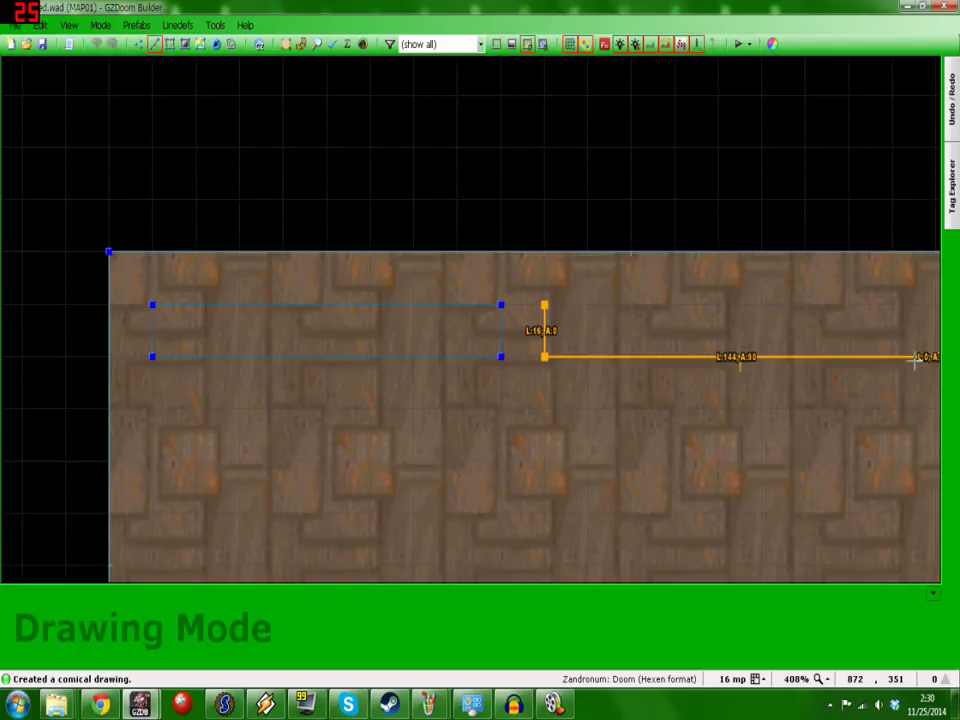
pyautogui.press('Escape')
pyautogui.press('d')
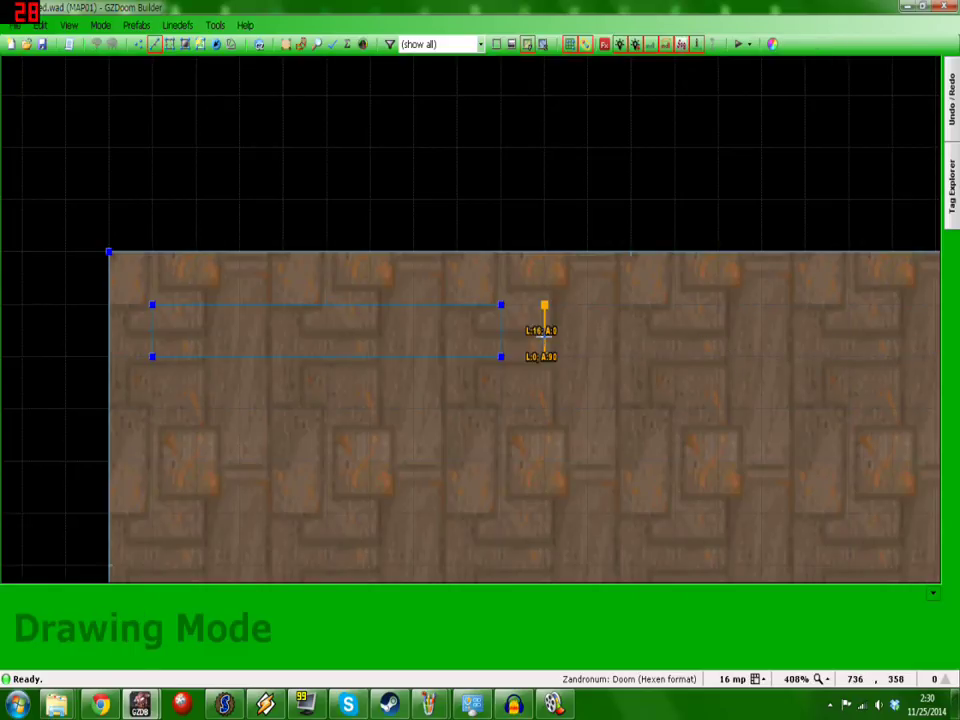
pyautogui.moveTo(544, 337); pyautogui.dragTo(482, 349, button='middle')
pyautogui.click(804, 367)
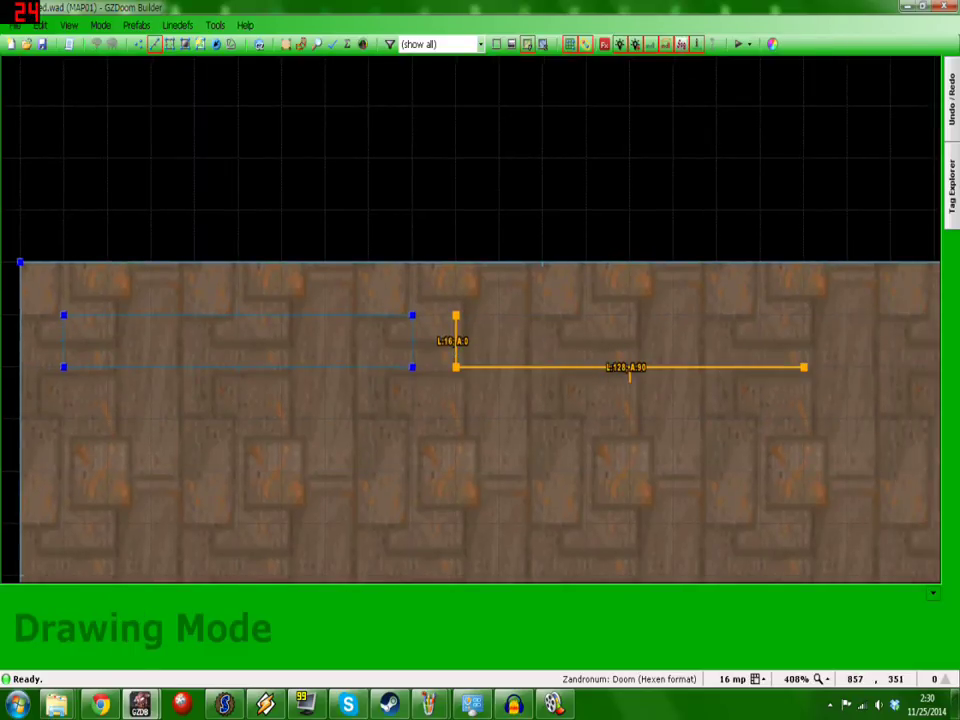
pyautogui.click(804, 315)
pyautogui.click(499, 315)
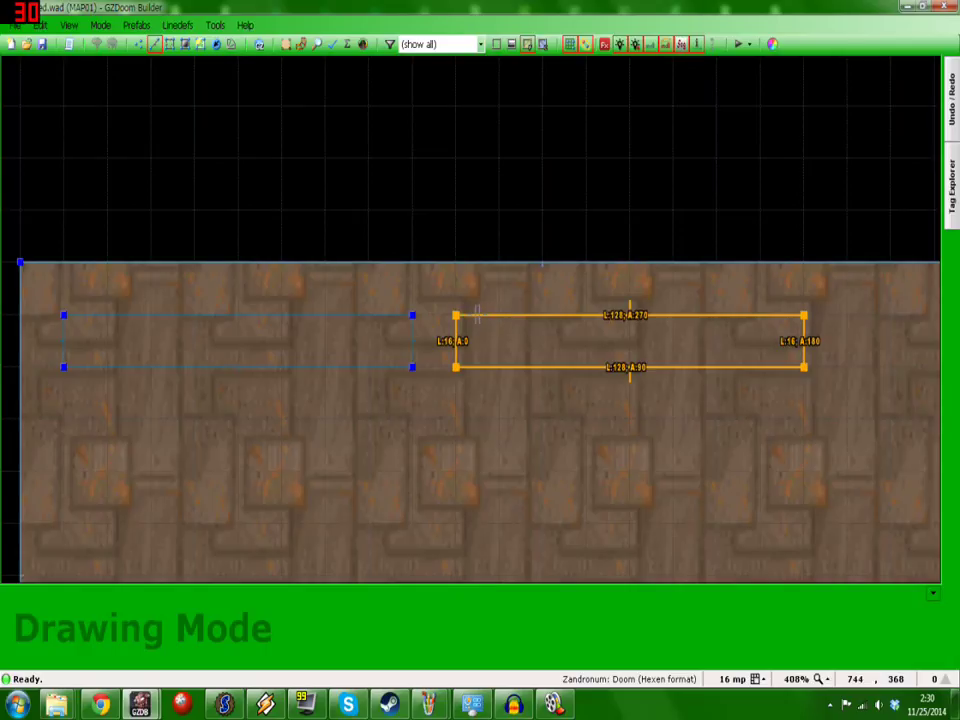
pyautogui.click(477, 314)
pyautogui.press('s')
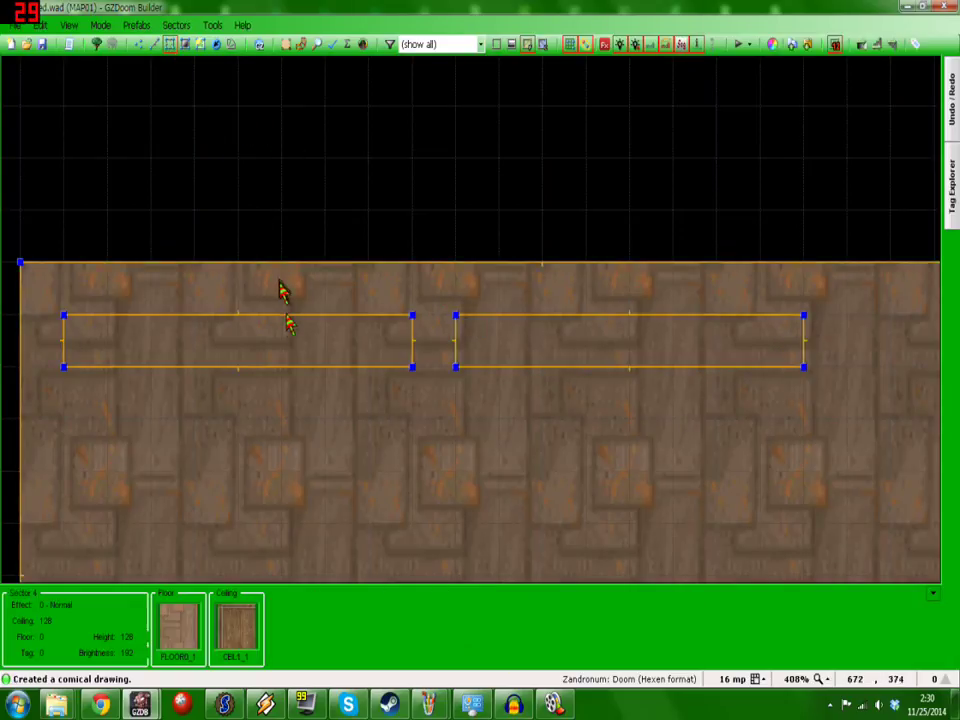
pyautogui.press('Delete')
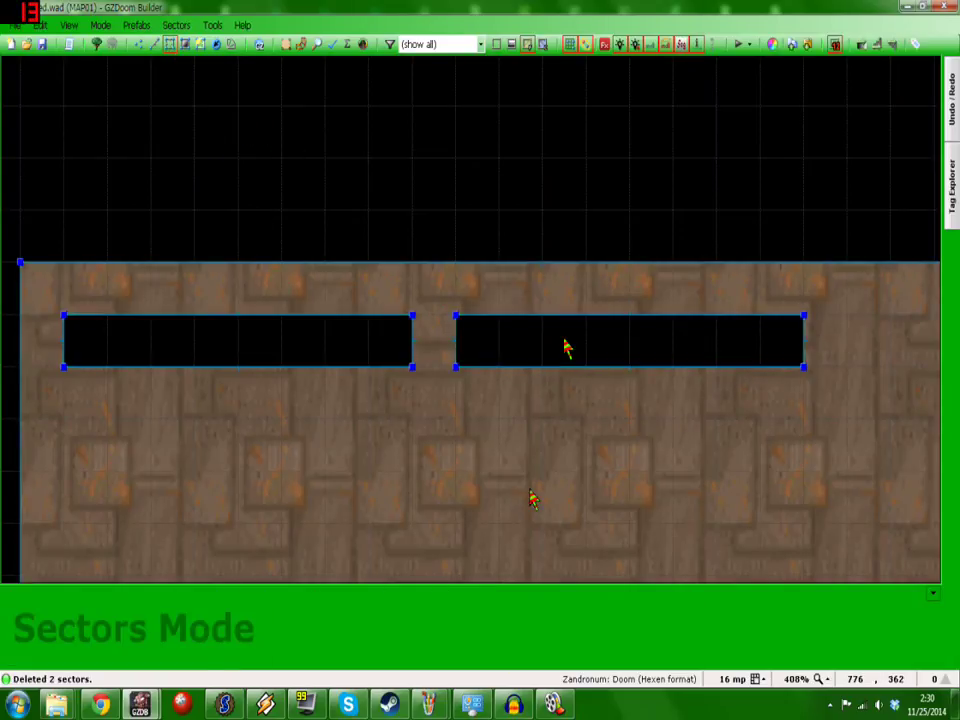
# Apply the BIGDOOR2 texture to the first slot wall in 3D.
pyautogui.press('q')
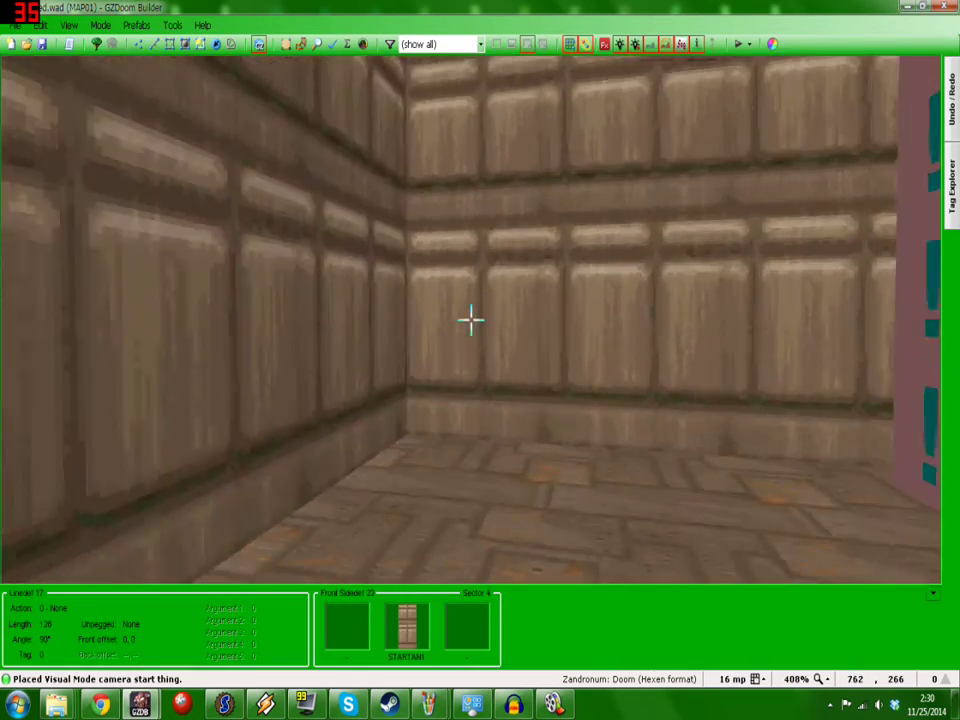
pyautogui.press('w')
pyautogui.rightClick(470, 319)
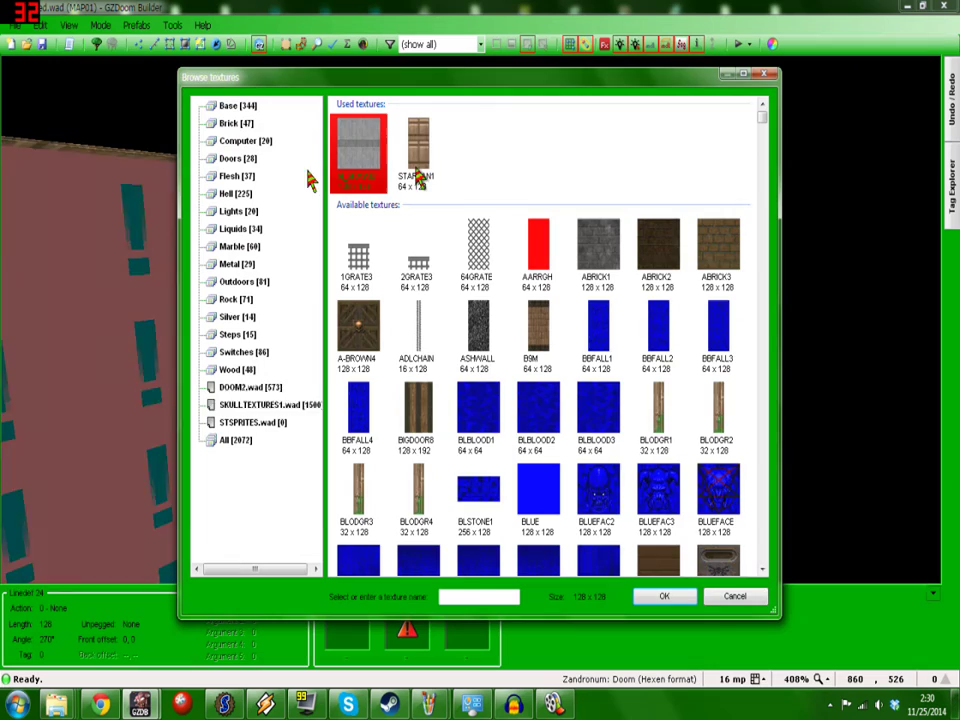
pyautogui.click(245, 140)
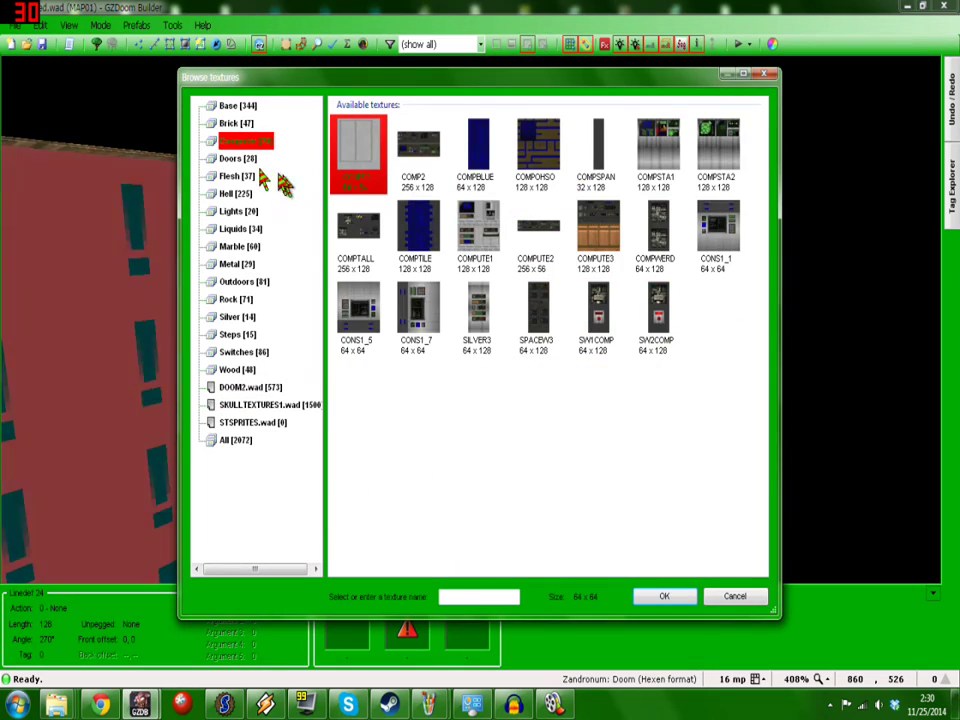
pyautogui.click(240, 158)
pyautogui.click(432, 168)
pyautogui.doubleClick(432, 168)
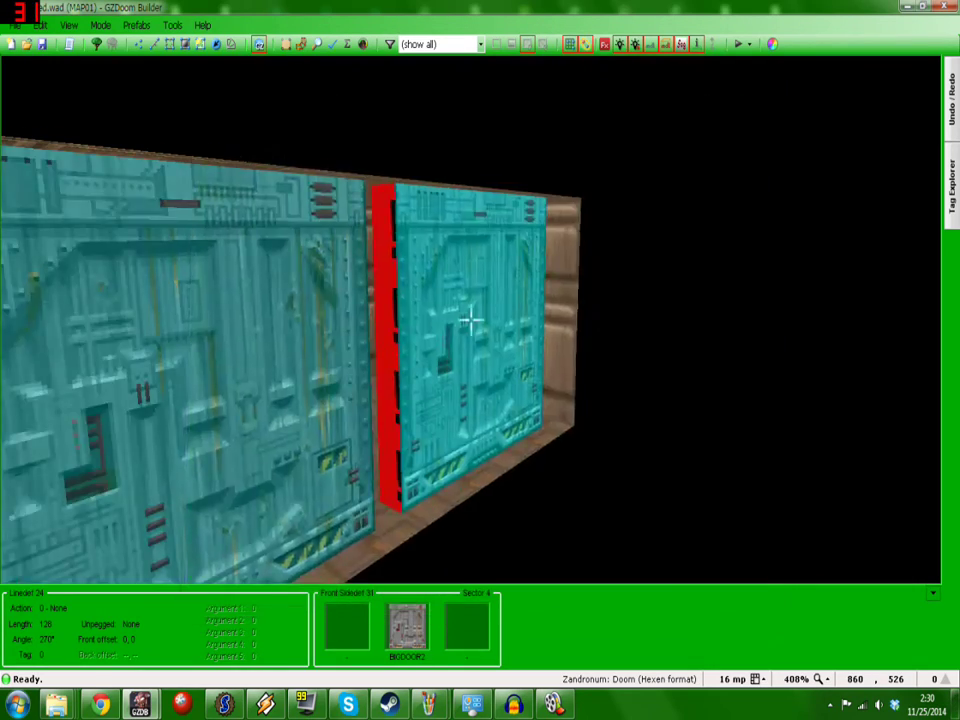
# Put a door texture on the wall across the room and return to 2D.
pyautogui.press('w')
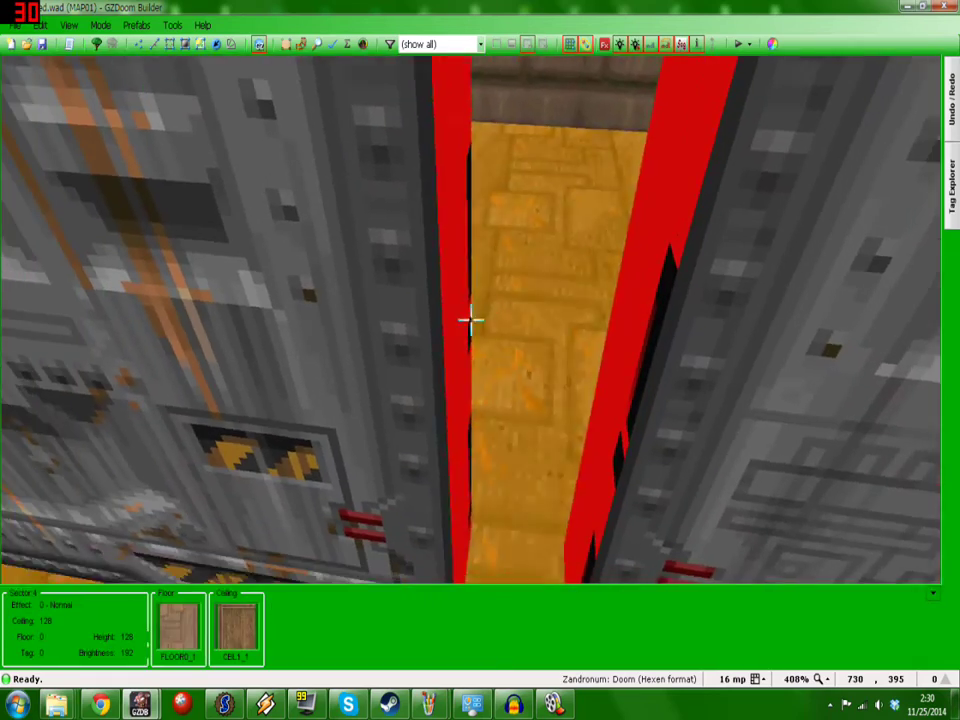
pyautogui.press('w')
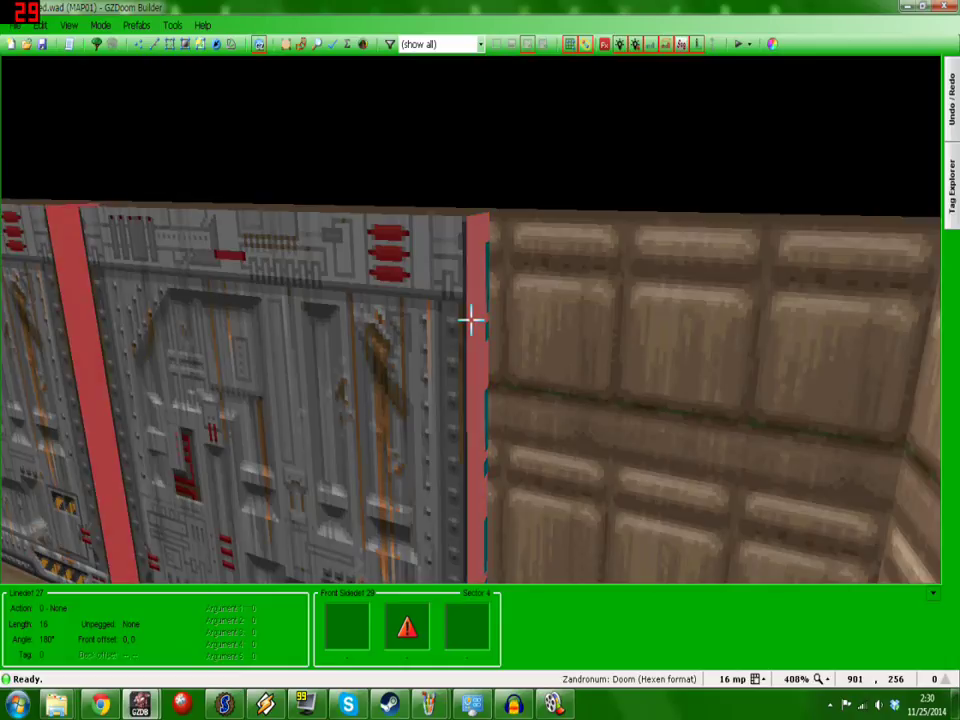
pyautogui.rightClick(470, 318)
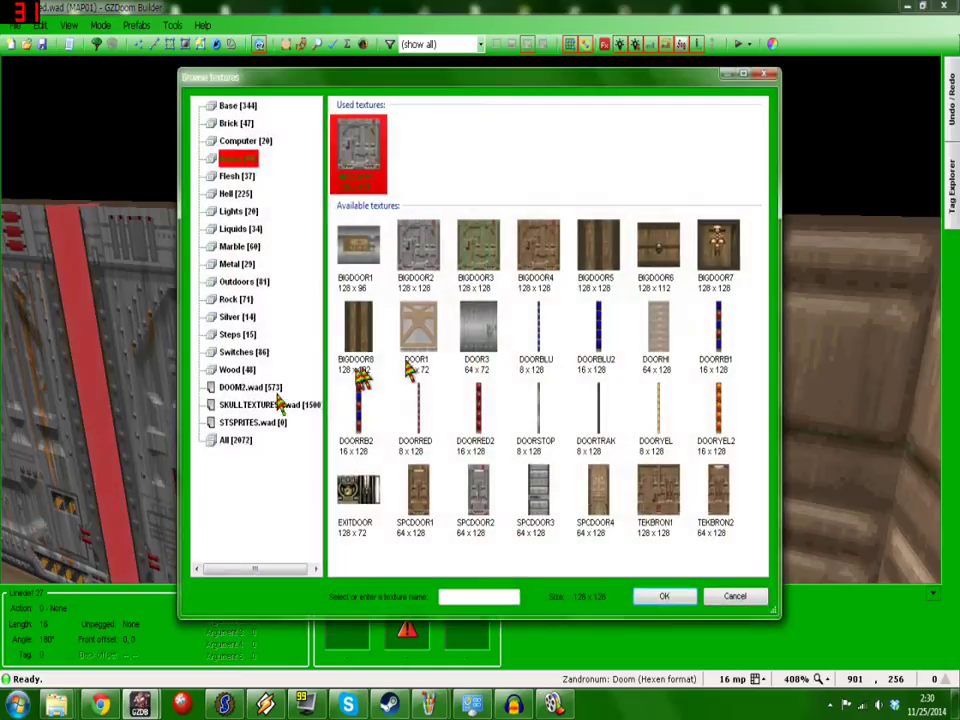
pyautogui.doubleClick(625, 410)
pyautogui.press('q')
pyautogui.scroll(-4, 470, 320)
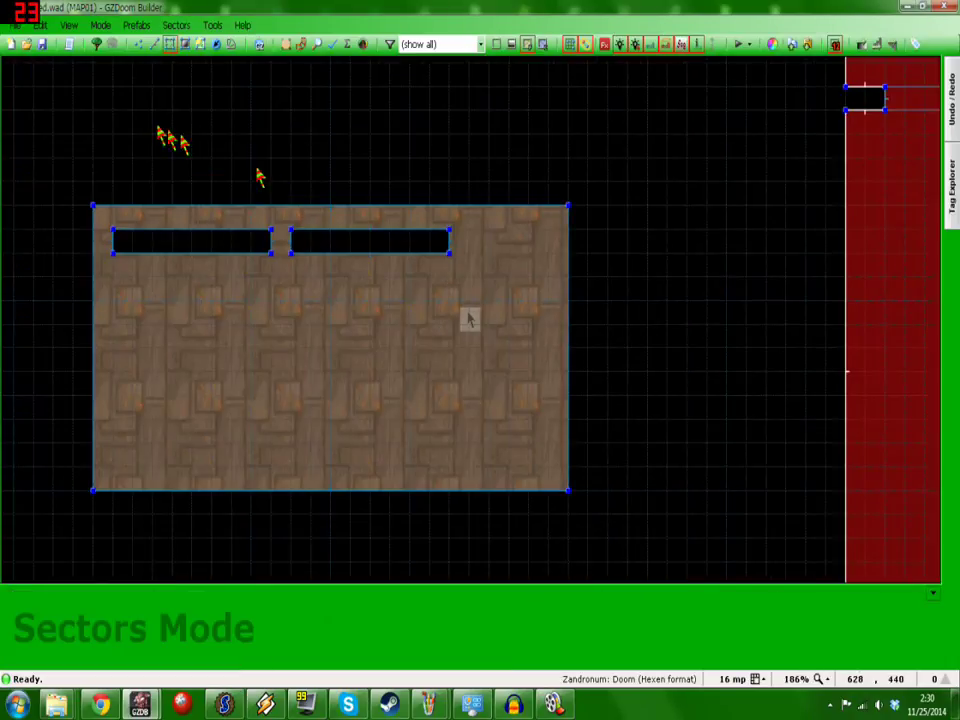
# Make the first door line Polyobj Start Line number 1, mirroring polyobject 2.
pyautogui.click(155, 44)
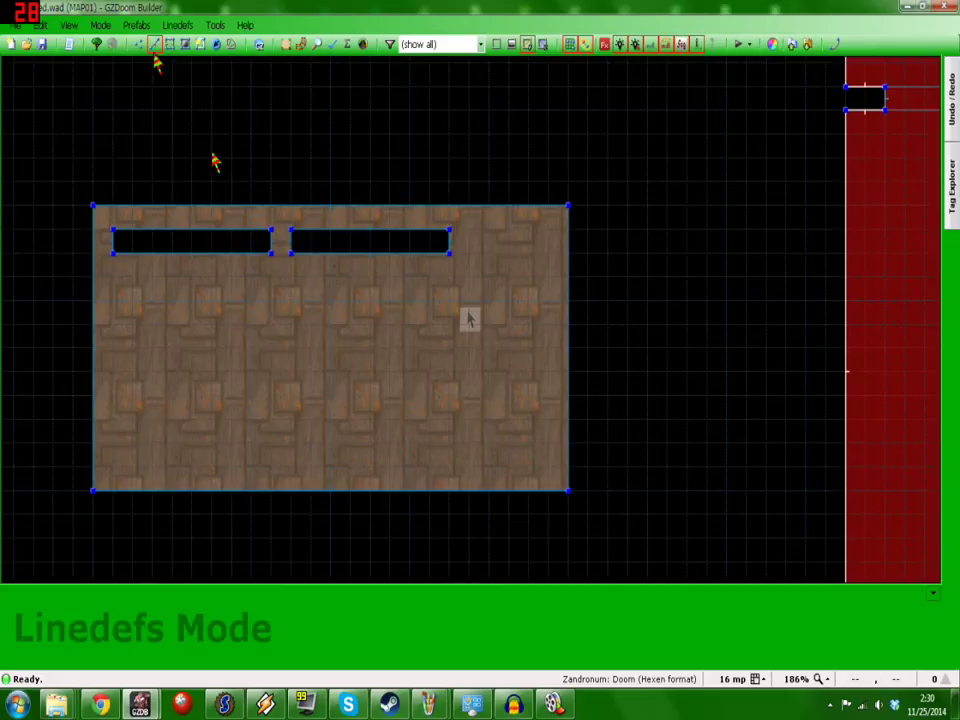
pyautogui.scroll(4, 250, 220)
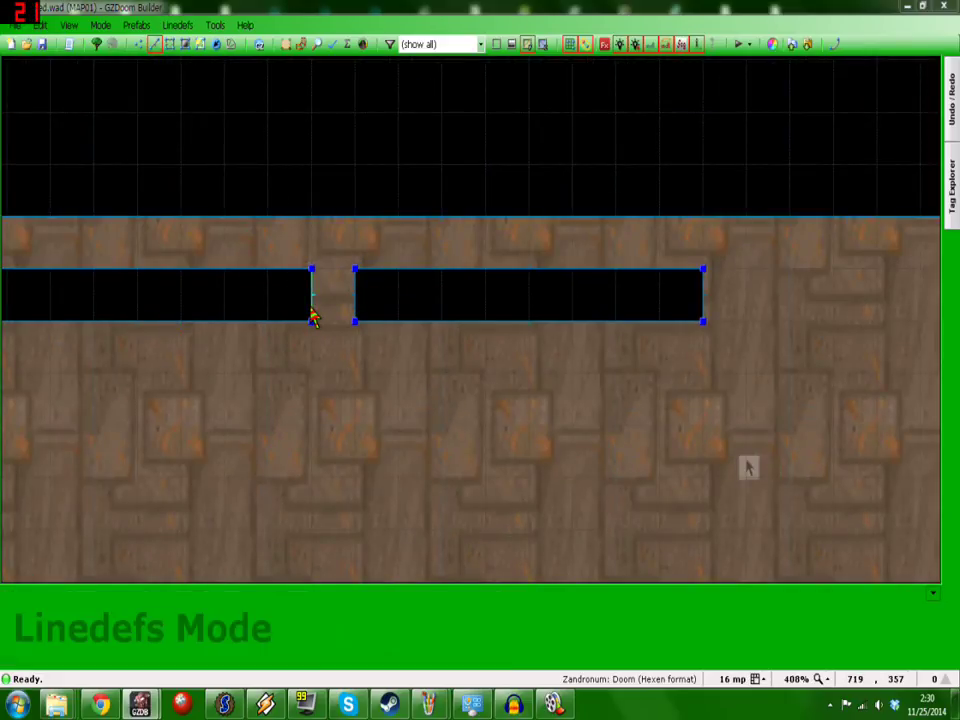
pyautogui.rightClick(312, 317)
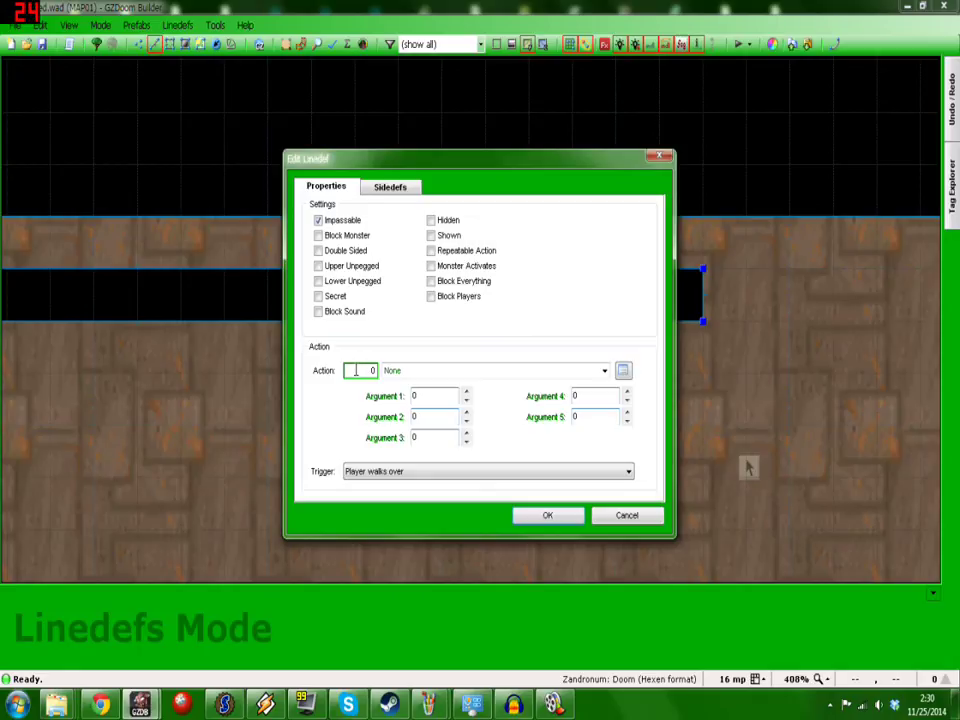
pyautogui.write('5')
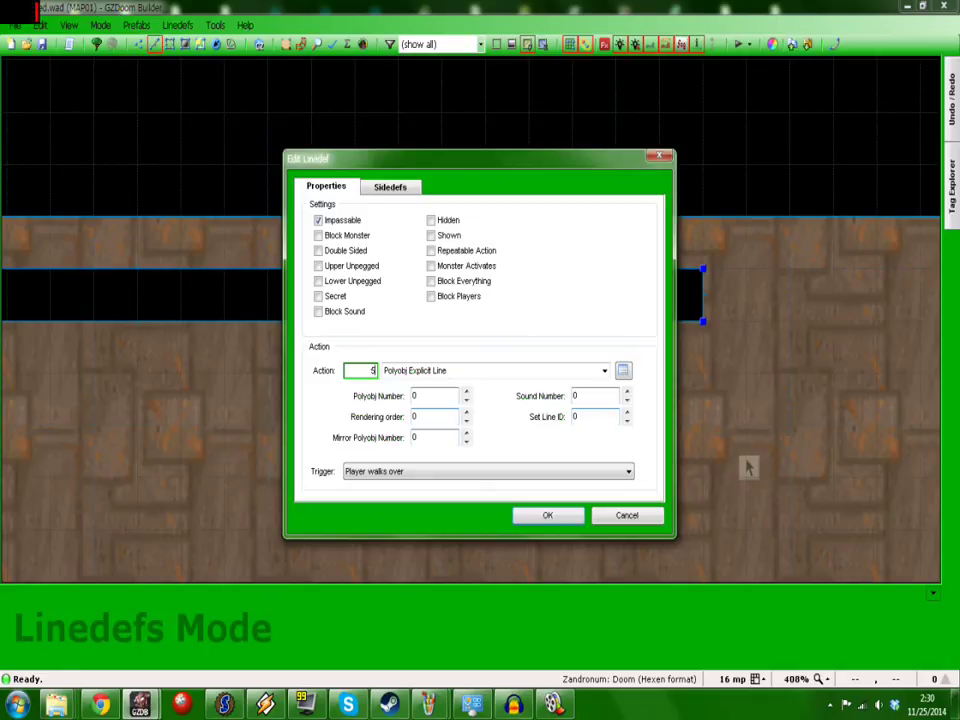
pyautogui.write('1')
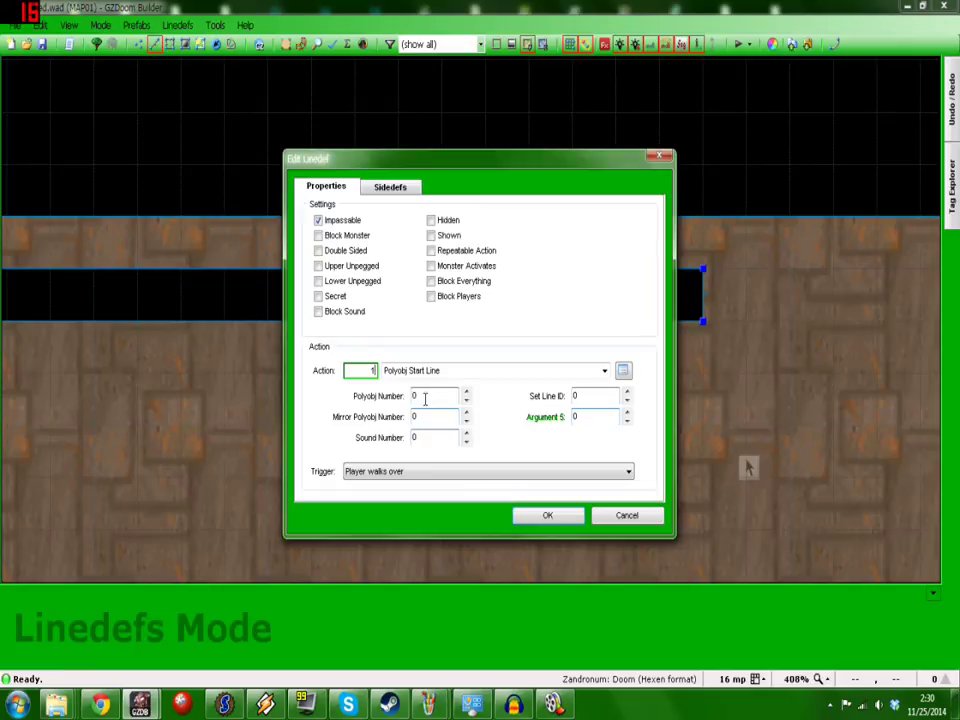
pyautogui.click(549, 518)
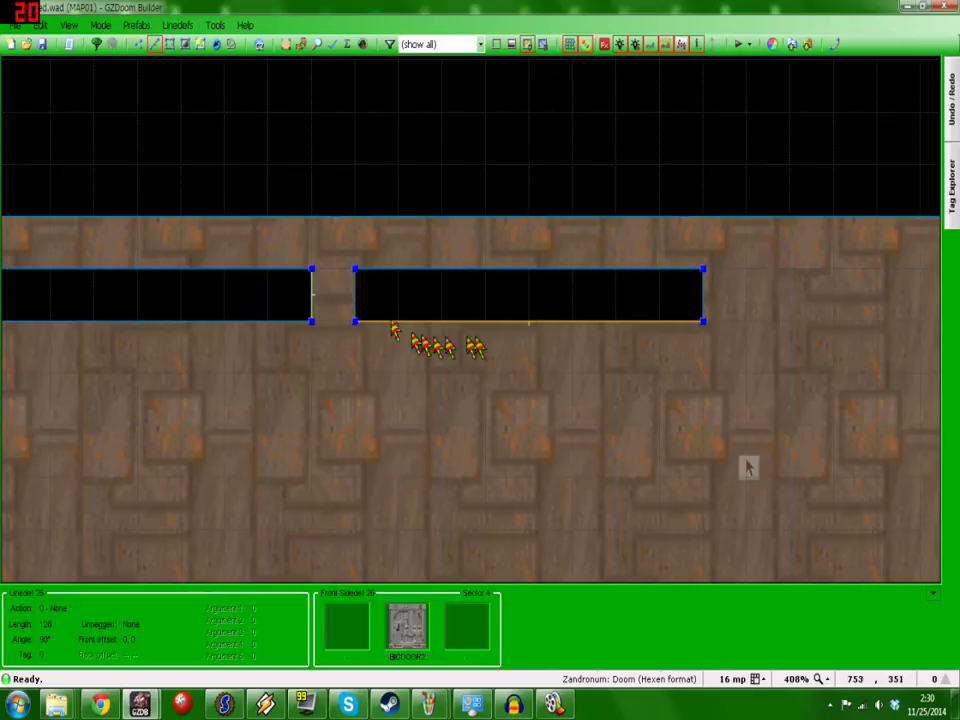
# Set the second door line's Polyobj Number to 2.
pyautogui.press('d')
pyautogui.rightClick(370, 298)
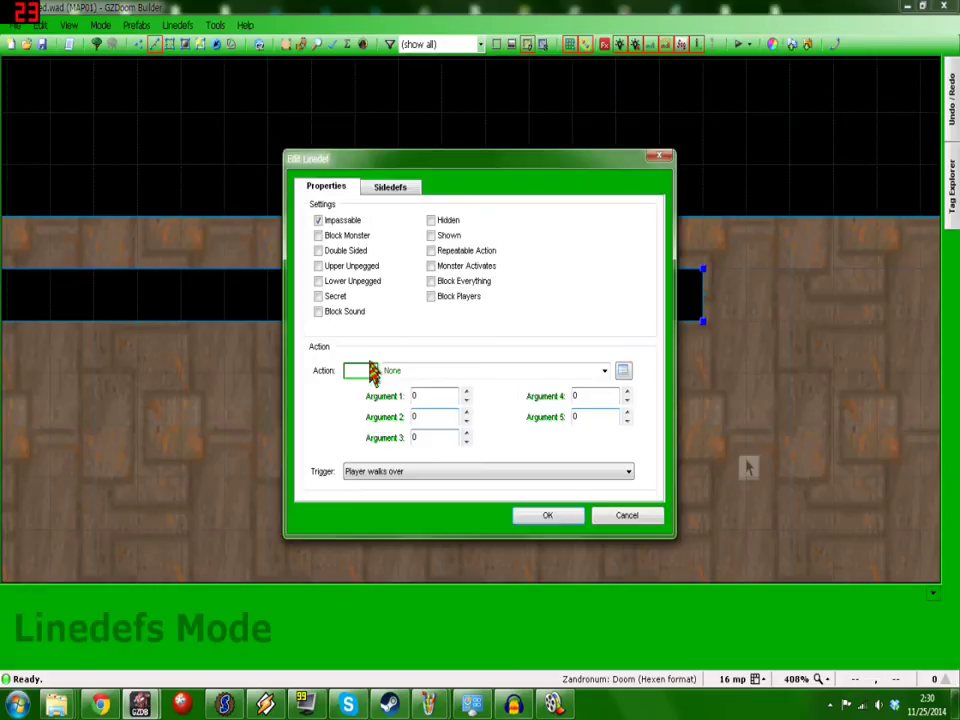
pyautogui.write('1')
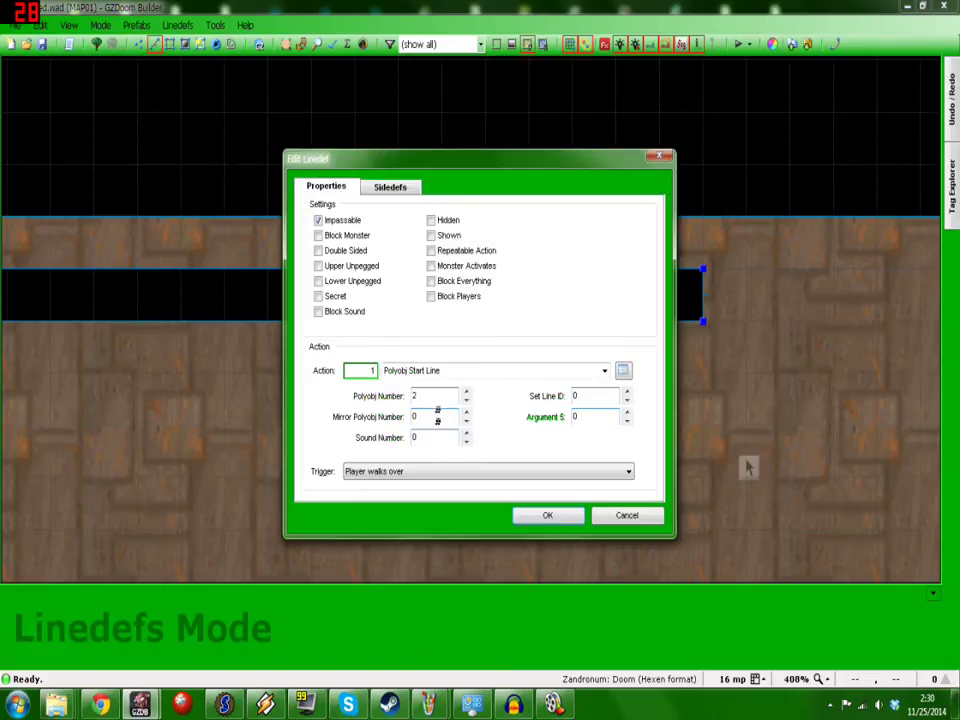
# Place the first ZDoom Polyobject Anchor in the first room with angle 1.
pyautogui.click(530, 517)
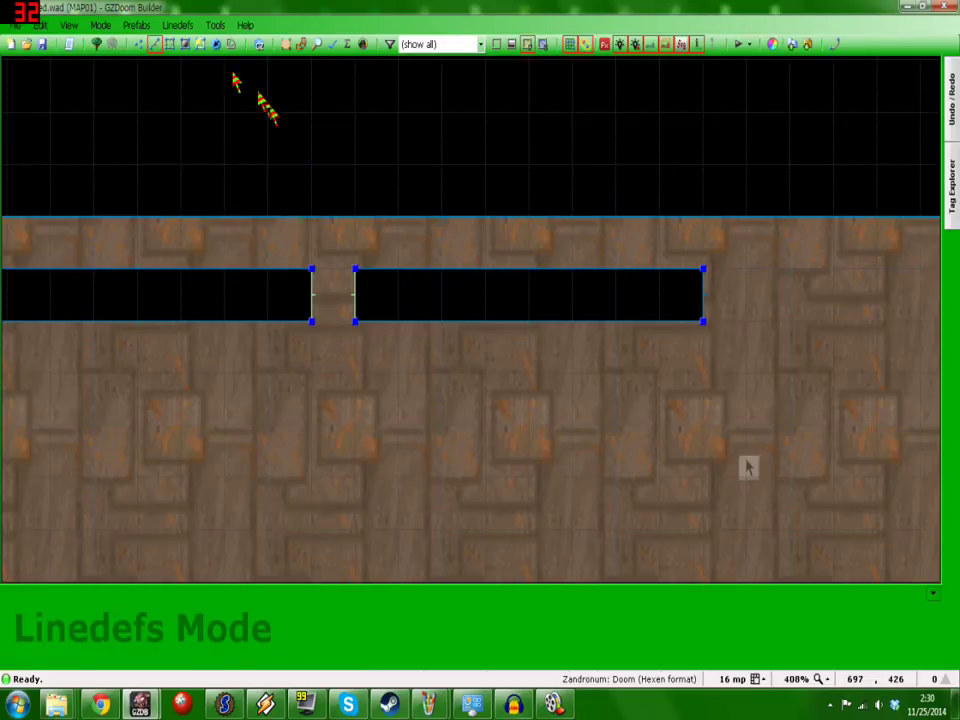
pyautogui.click(218, 50)
pyautogui.scroll(-3, 490, 310)
pyautogui.scroll(3, 210, 316)
pyautogui.scroll(2, 146, 300)
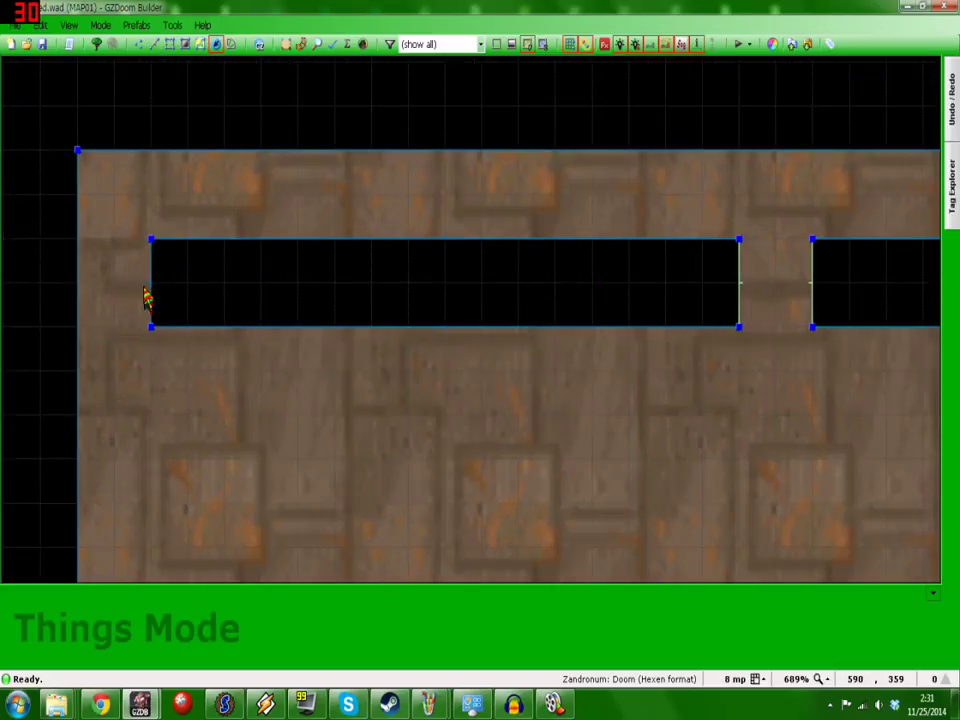
pyautogui.scroll(1, 145, 293)
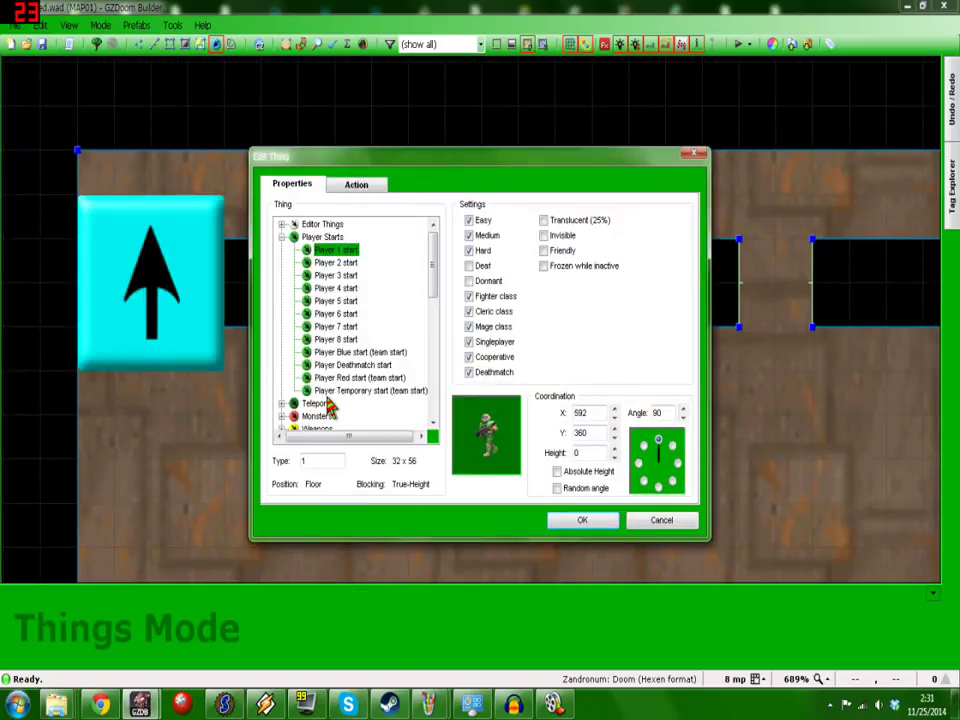
pyautogui.scroll(-5, 332, 396)
pyautogui.click(316, 415)
pyautogui.doubleClick(316, 415)
pyautogui.click(340, 352)
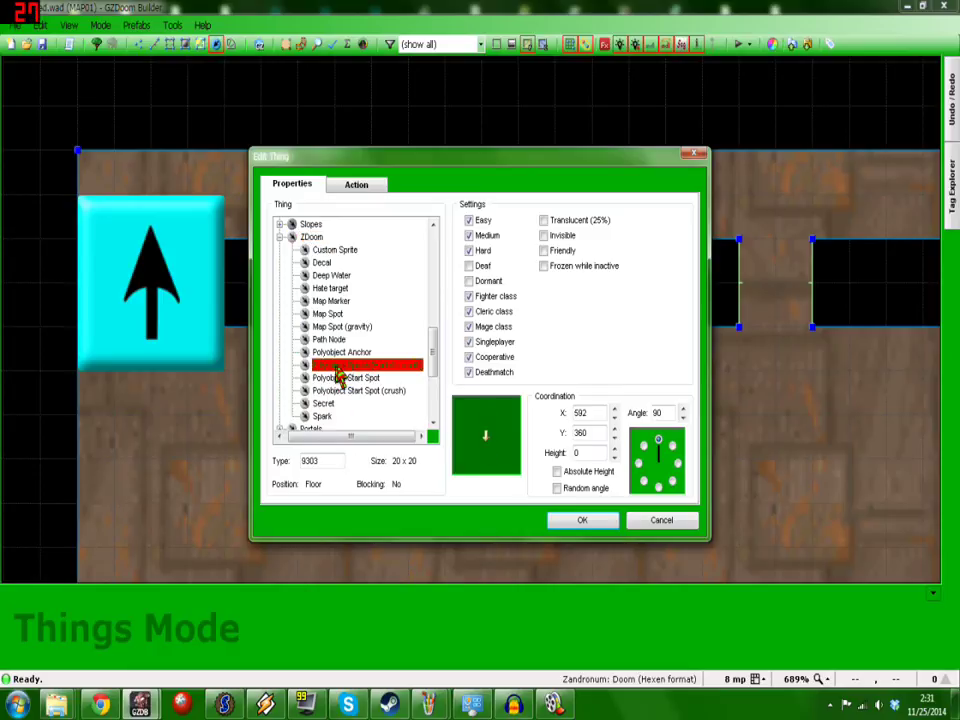
pyautogui.doubleClick(657, 412)
pyautogui.write('1')
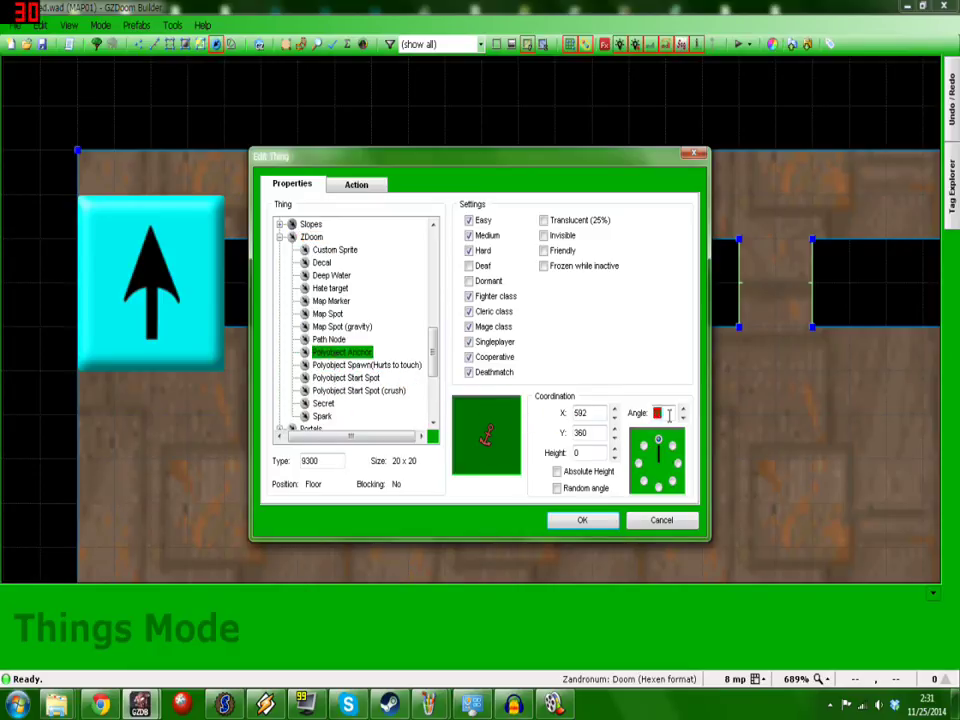
pyautogui.click(582, 520)
# Insert a second Polyobject Anchor by the other door with angle 2.
pyautogui.scroll(-5, 724, 486)
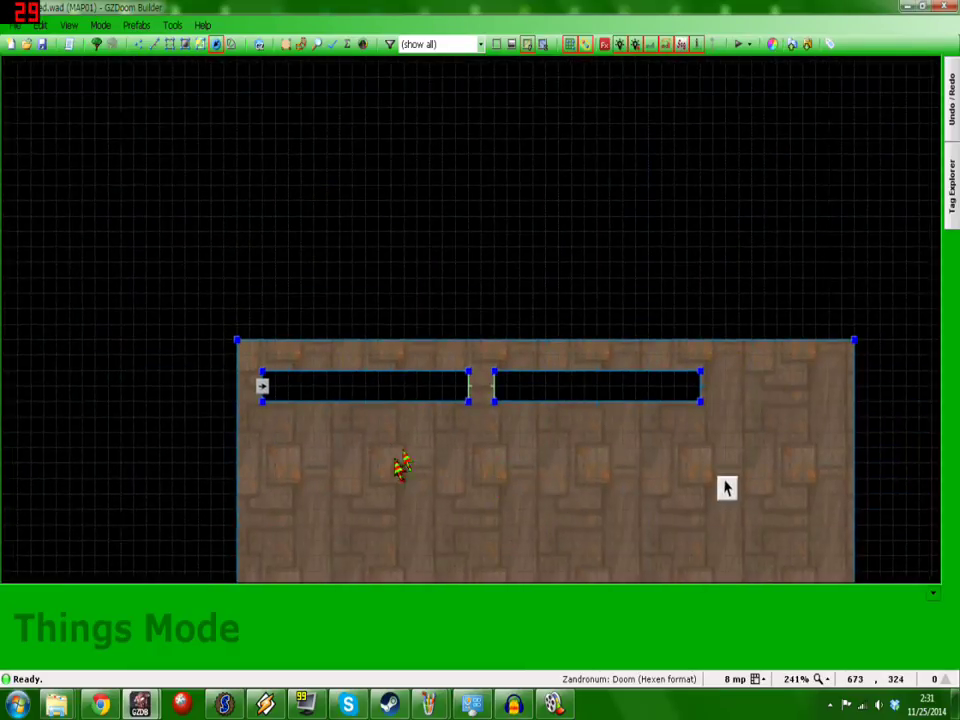
pyautogui.scroll(2, 754, 551)
pyautogui.scroll(4, 754, 551)
pyautogui.press('Insert')
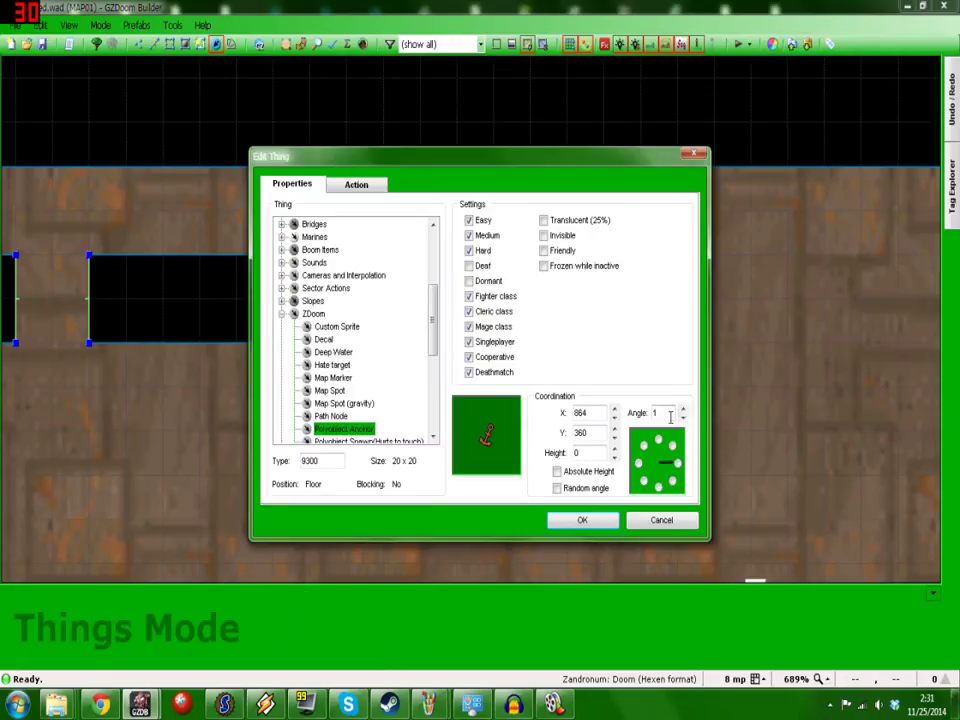
pyautogui.click(682, 408)
# Copy both polyobject anchors and paste them over the red room's doorway.
pyautogui.click(614, 523)
pyautogui.scroll(-4, 692, 514)
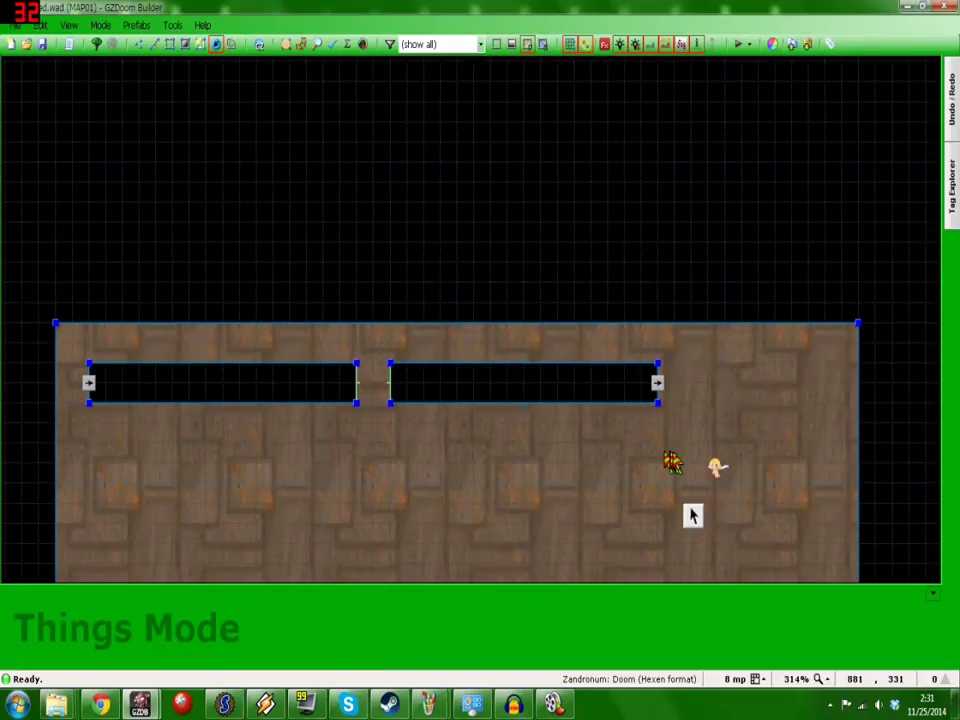
pyautogui.moveTo(78, 328); pyautogui.dragTo(75, 300)
pyautogui.hotkey('ctrl', 'c')
pyautogui.scroll(-5, 88, 280)
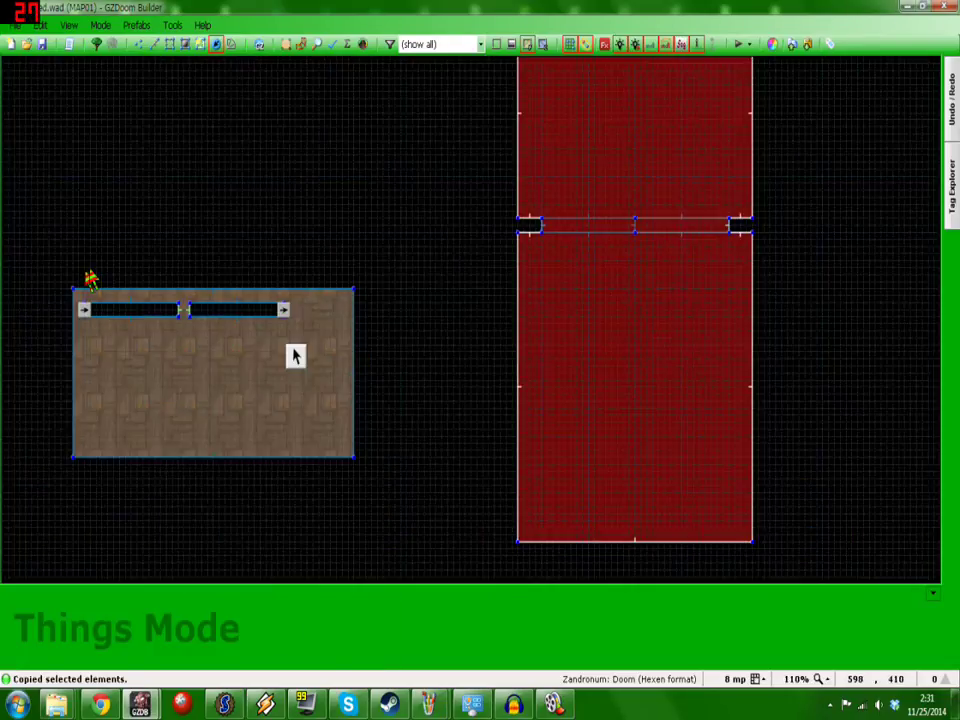
pyautogui.scroll(1, 370, 257)
pyautogui.scroll(7, 450, 225)
pyautogui.hotkey('ctrl', 'v')
pyautogui.click(430, 280)
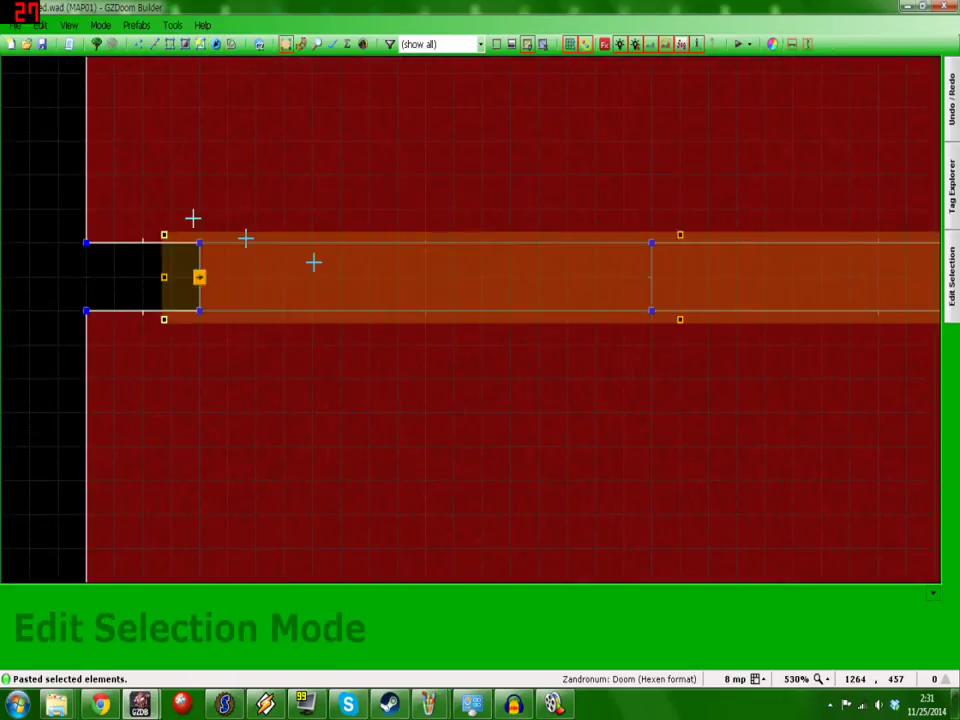
pyautogui.scroll(-3, 410, 283)
pyautogui.press('Return')
# Change both pasted things' type to Polyobject Start Spot.
pyautogui.scroll(3, 756, 300)
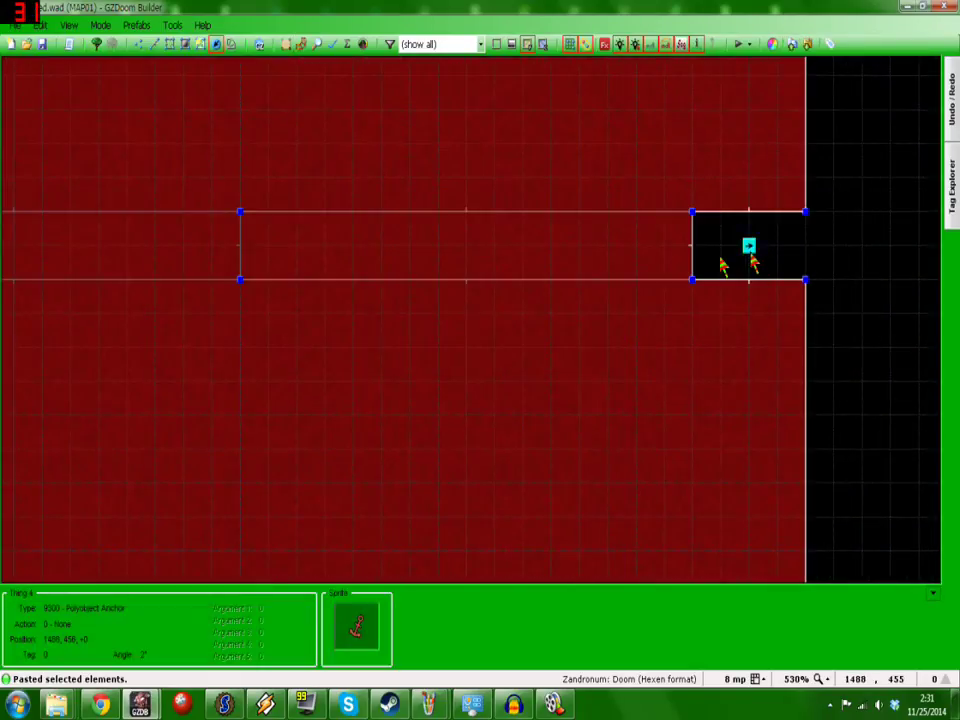
pyautogui.scroll(-4, 765, 328)
pyautogui.moveTo(545, 292); pyautogui.dragTo(770, 383)
pyautogui.click(319, 292)
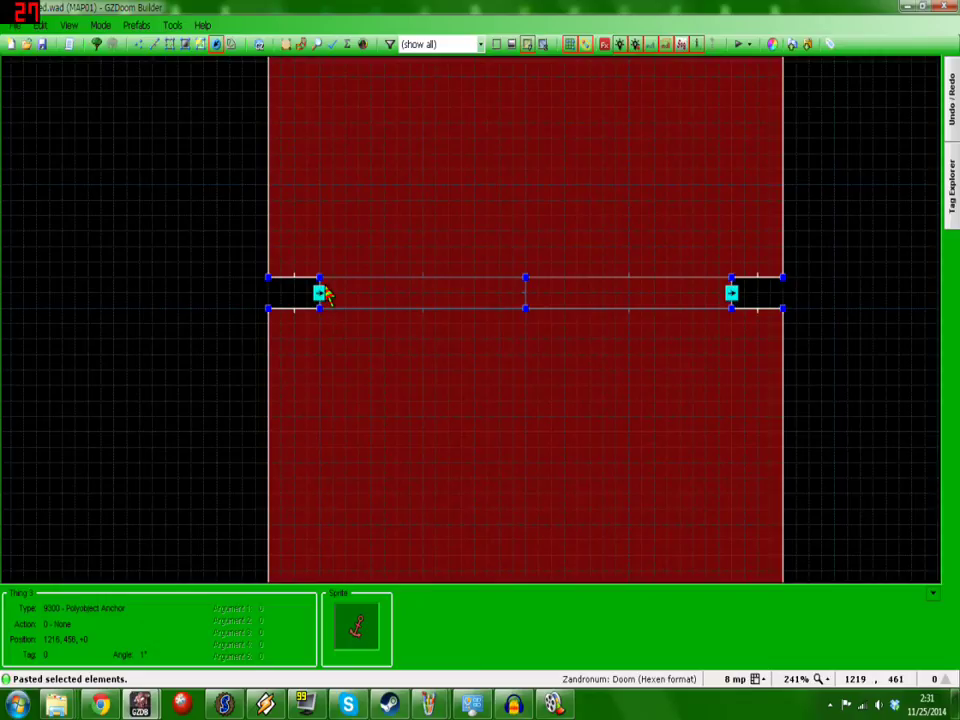
pyautogui.rightClick(431, 407)
pyautogui.click(352, 420)
pyautogui.scroll(-1, 355, 422)
pyautogui.press('Down')
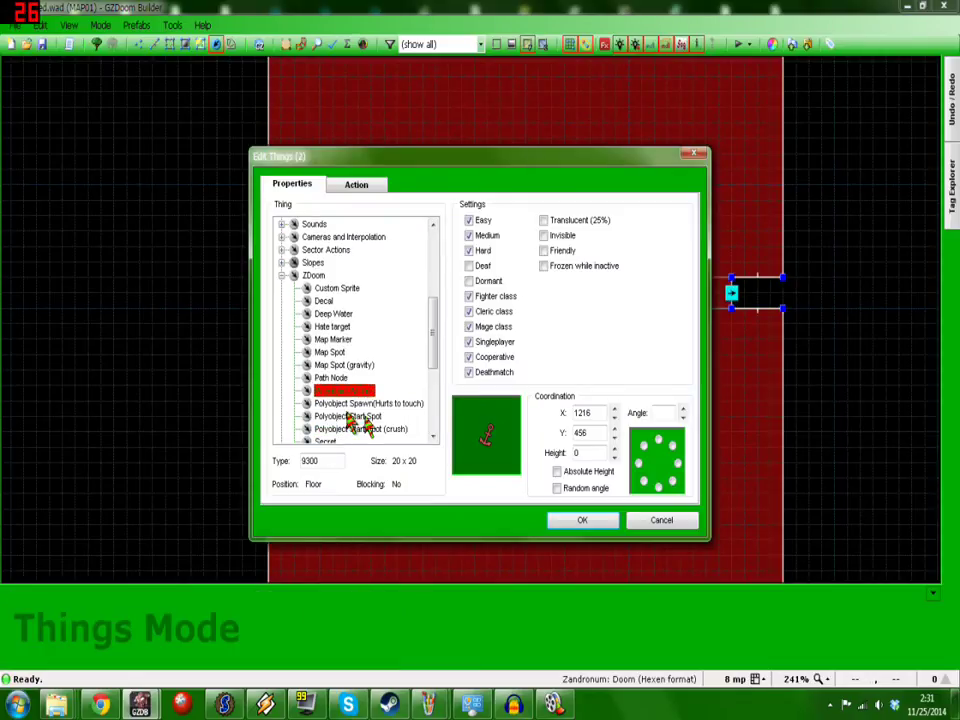
pyautogui.press('Down')
pyautogui.press('Down')
pyautogui.press('Up')
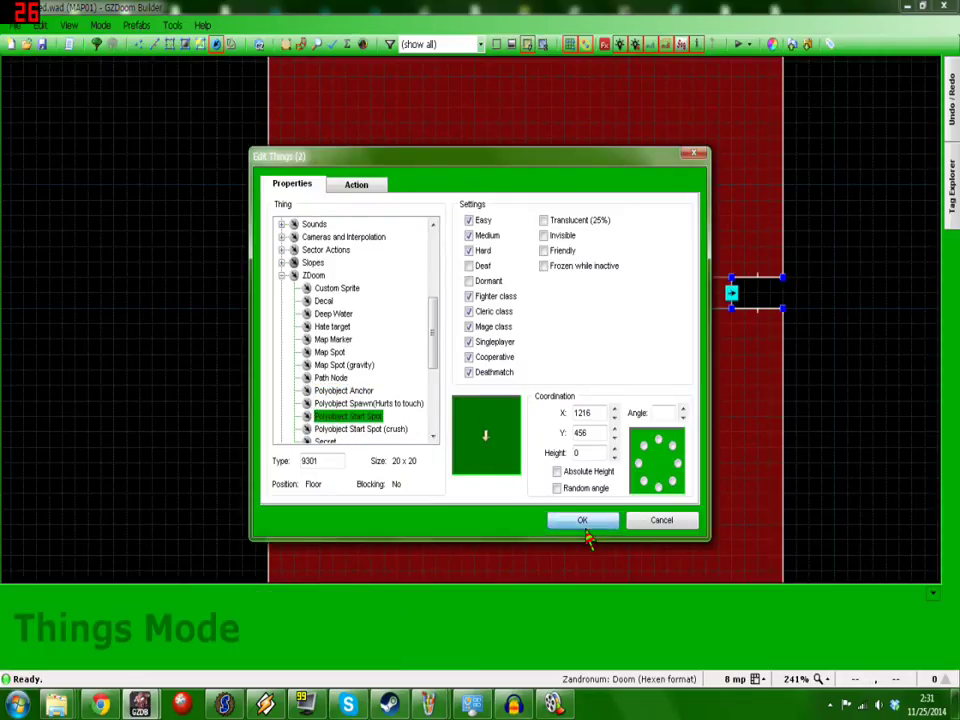
pyautogui.click(582, 521)
# Draw a new line across the red room just below the doors.
pyautogui.press('v')
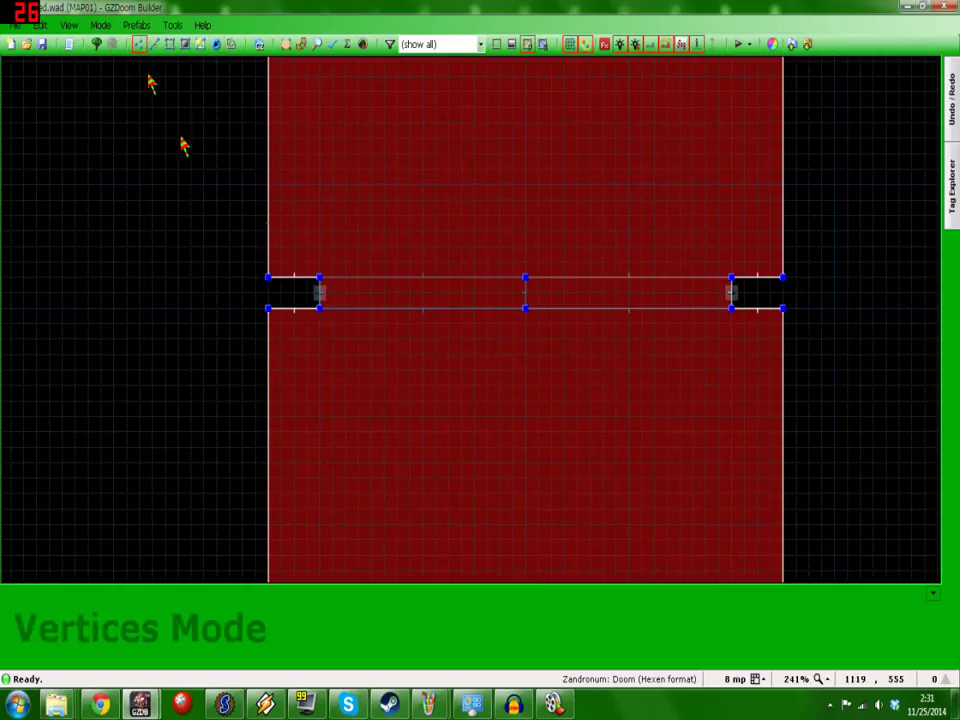
pyautogui.scroll(2, 374, 314)
pyautogui.press('d')
pyautogui.click(283, 333)
pyautogui.scroll(-2, 283, 333)
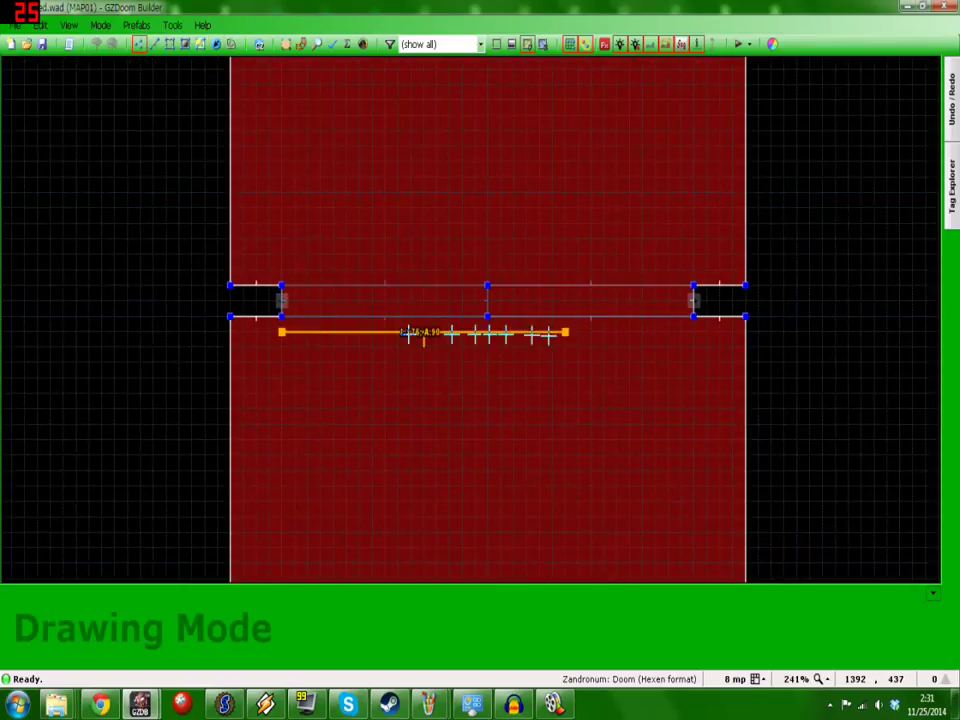
pyautogui.scroll(2, 576, 330)
pyautogui.doubleClick(772, 327)
pyautogui.moveTo(424, 327)
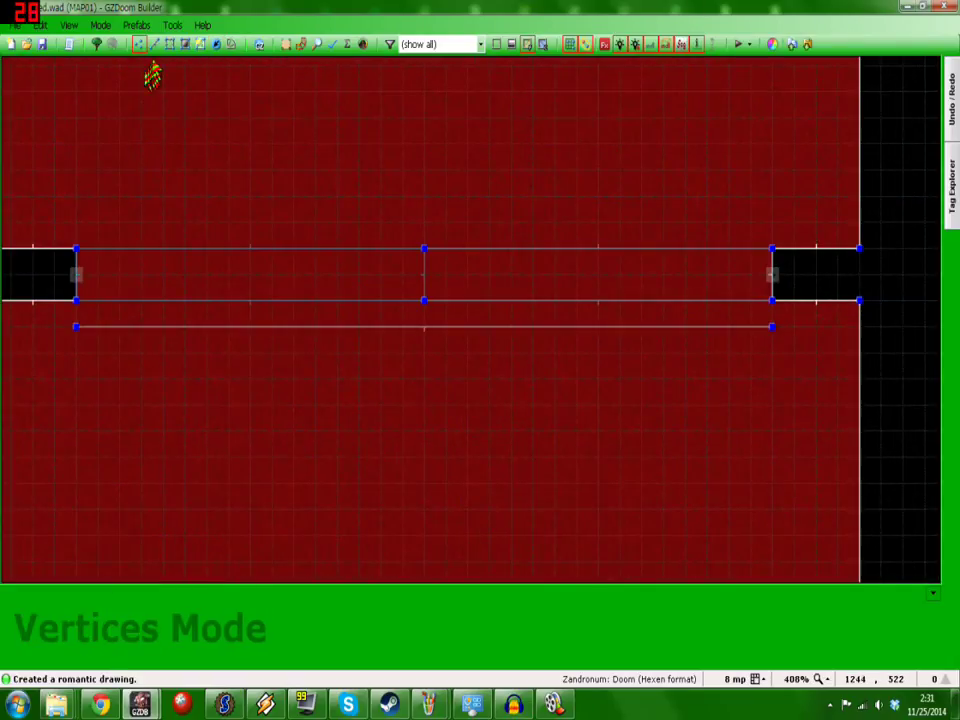
# Give the new line the Polyobj Door Swing action.
pyautogui.click(154, 43)
pyautogui.rightClick(331, 326)
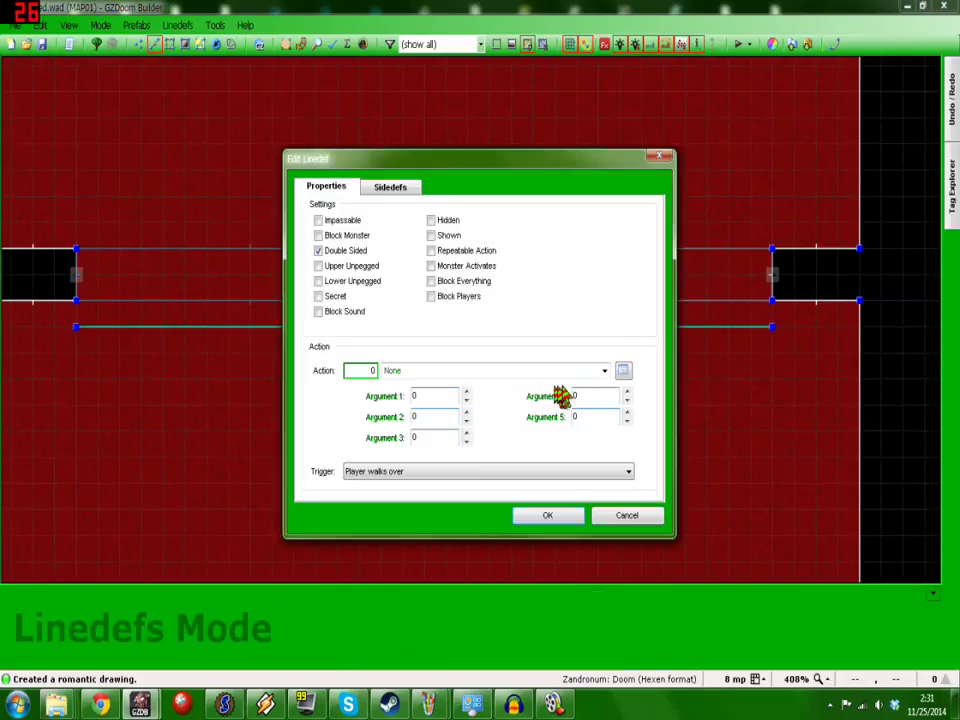
pyautogui.click(624, 369)
pyautogui.click(380, 384)
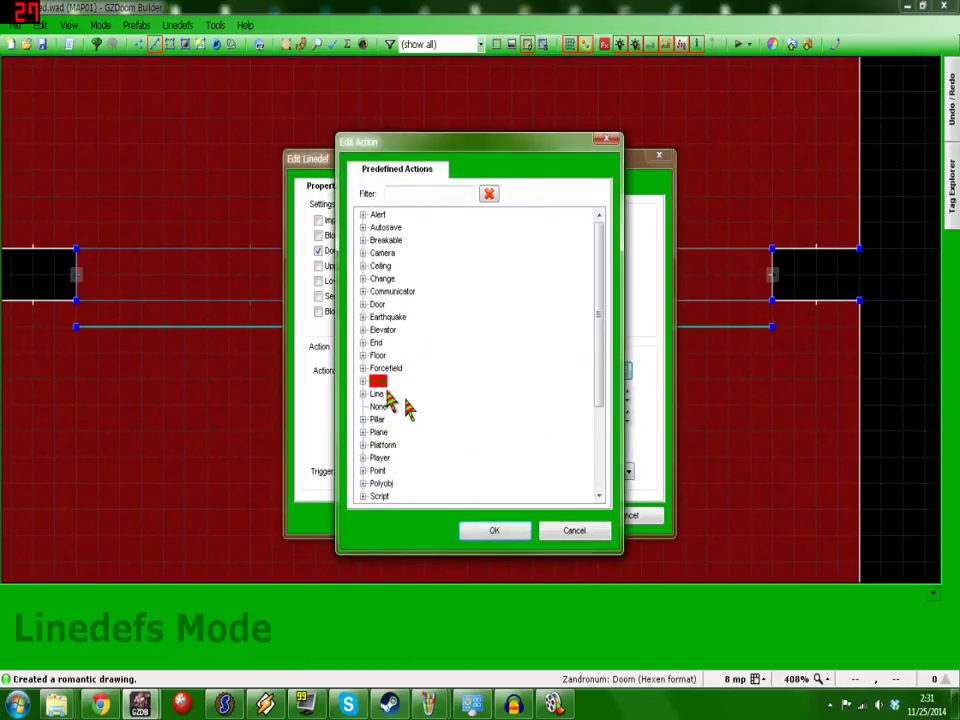
pyautogui.click(378, 470)
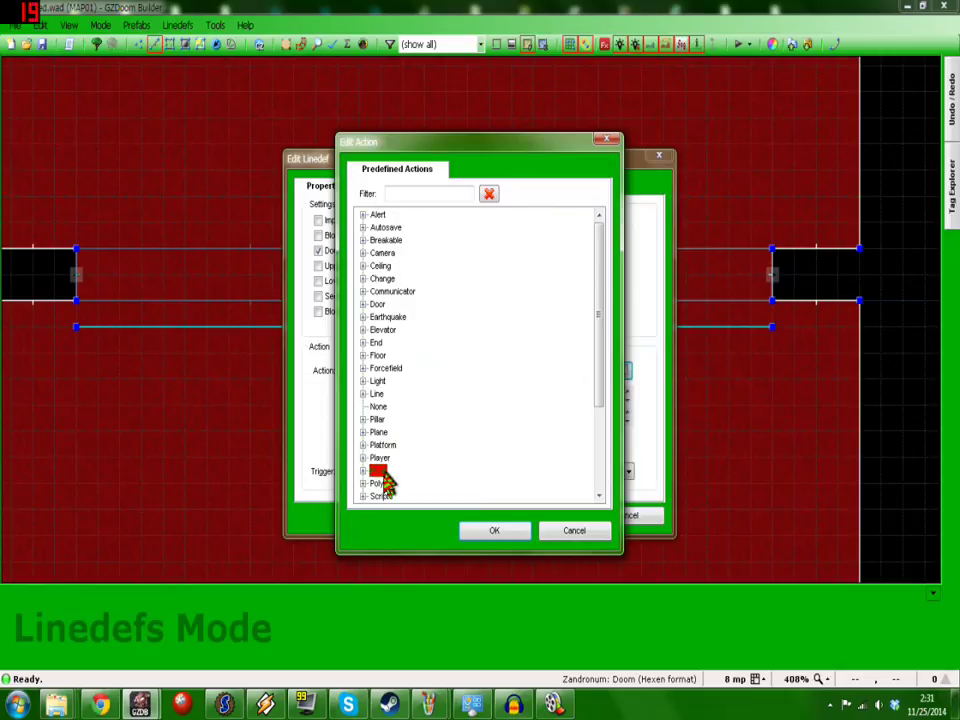
pyautogui.press('Down')
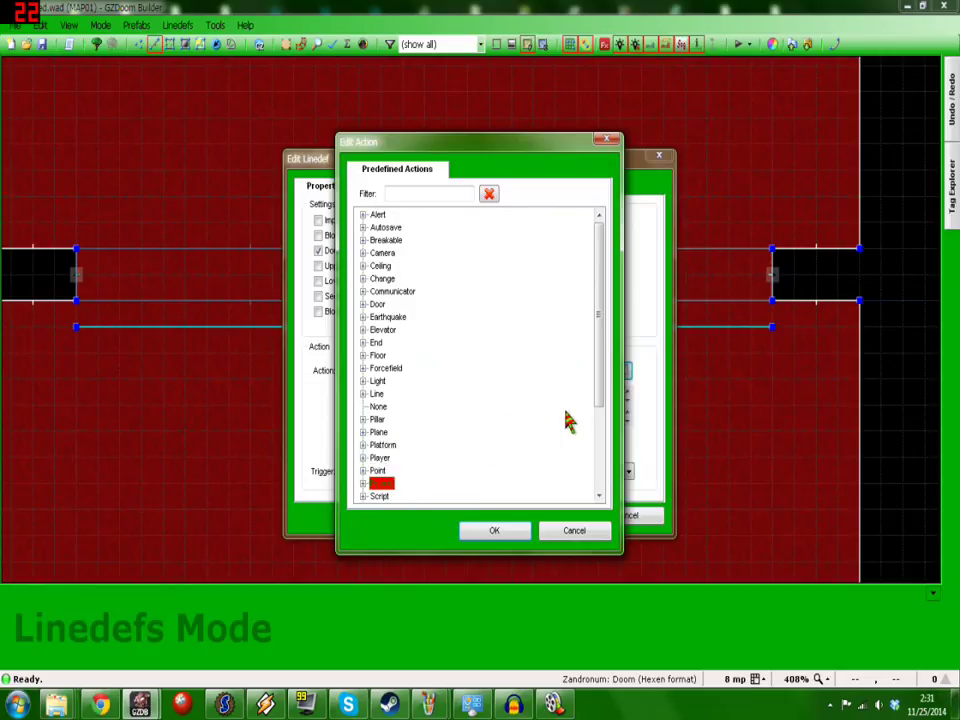
pyautogui.press('Escape')
pyautogui.click(623, 371)
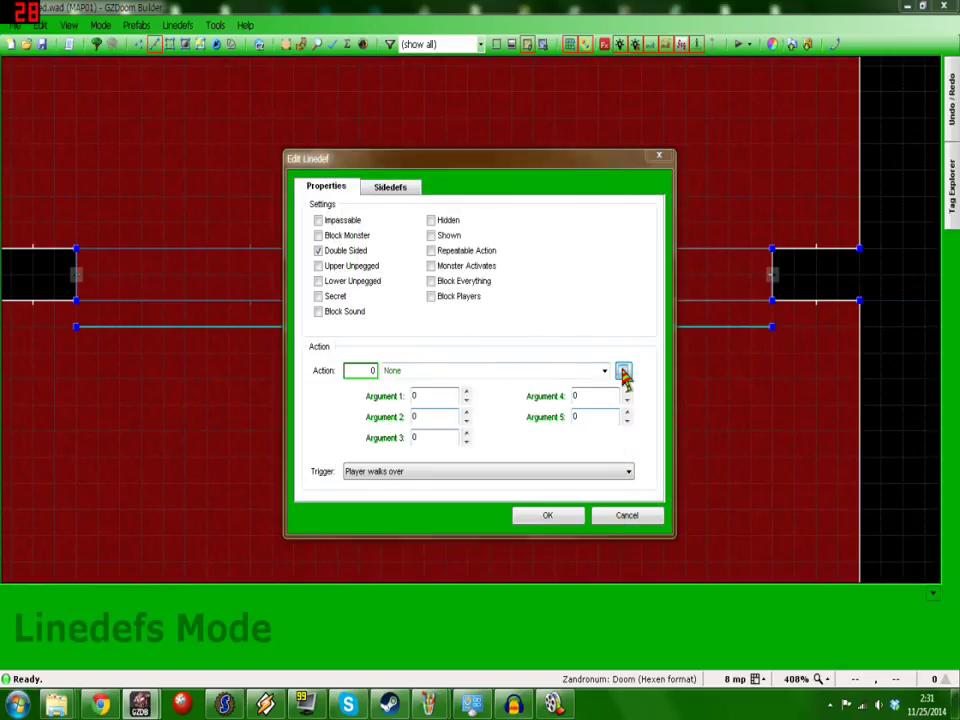
pyautogui.click(378, 394)
pyautogui.click(380, 483)
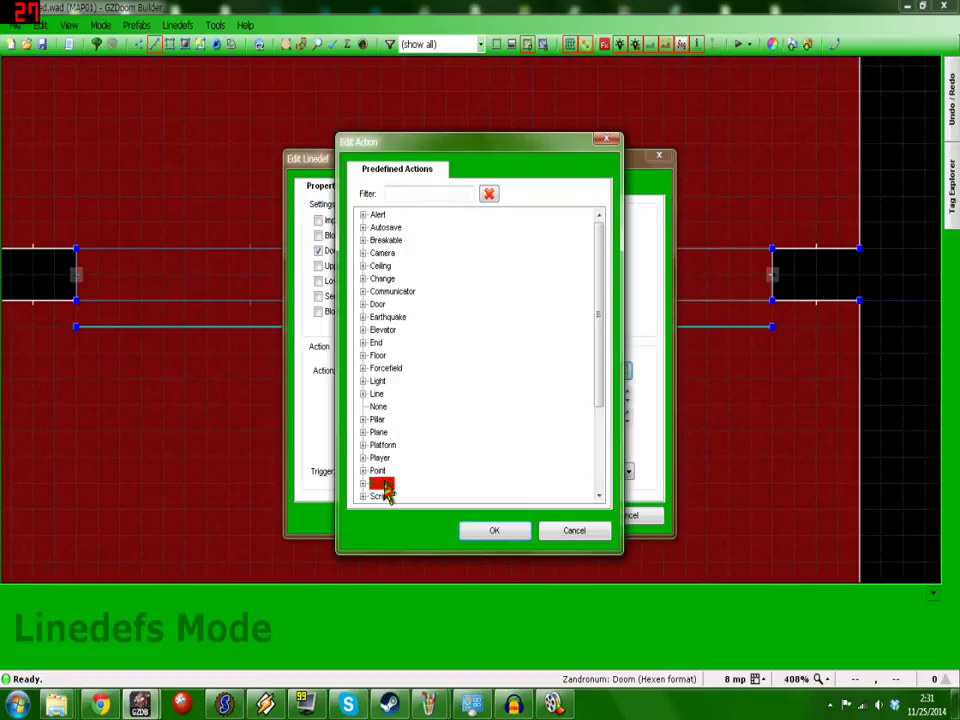
pyautogui.doubleClick(380, 483)
pyautogui.doubleClick(407, 369)
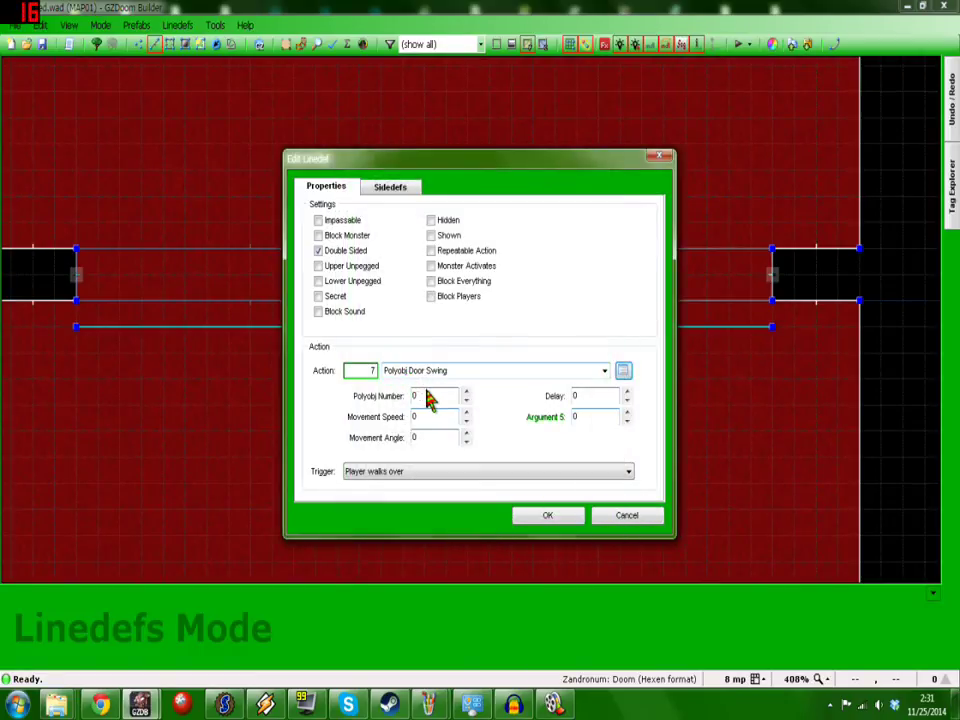
# Set polyobject 1, movement angle 16, delay 255, and the Player presses Use trigger.
pyautogui.click(428, 396)
pyautogui.write('1')
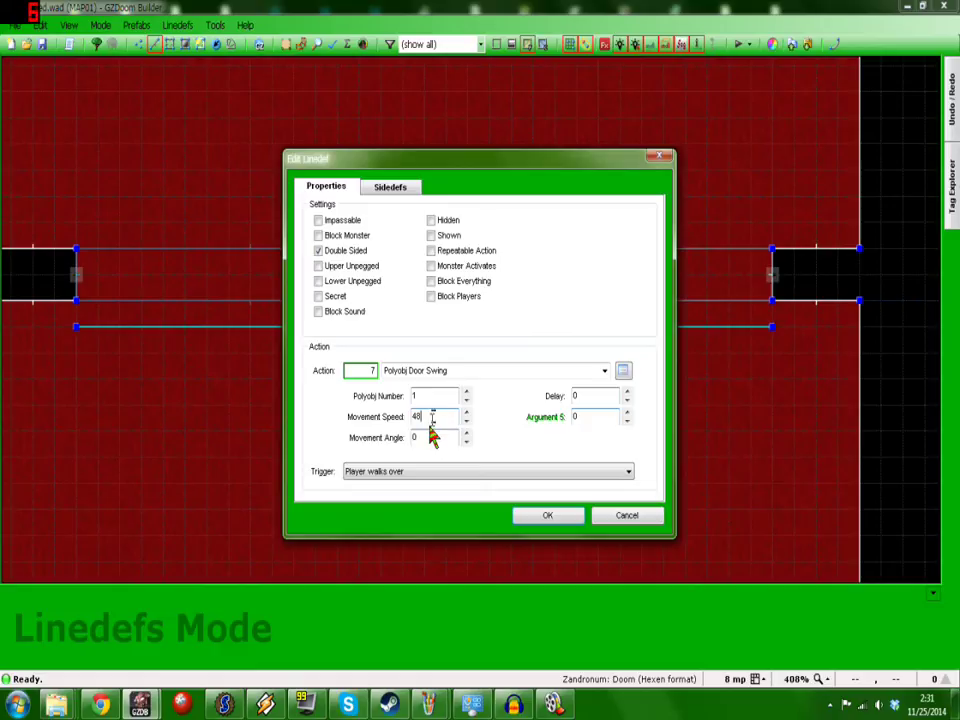
pyautogui.click(429, 437)
pyautogui.write('16')
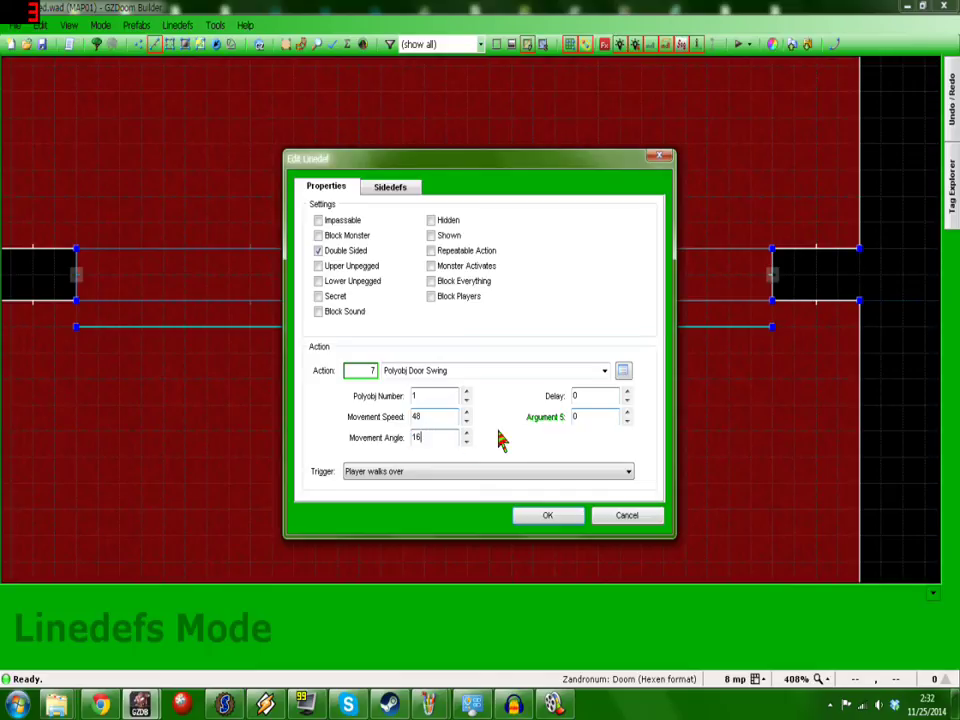
pyautogui.click(575, 396)
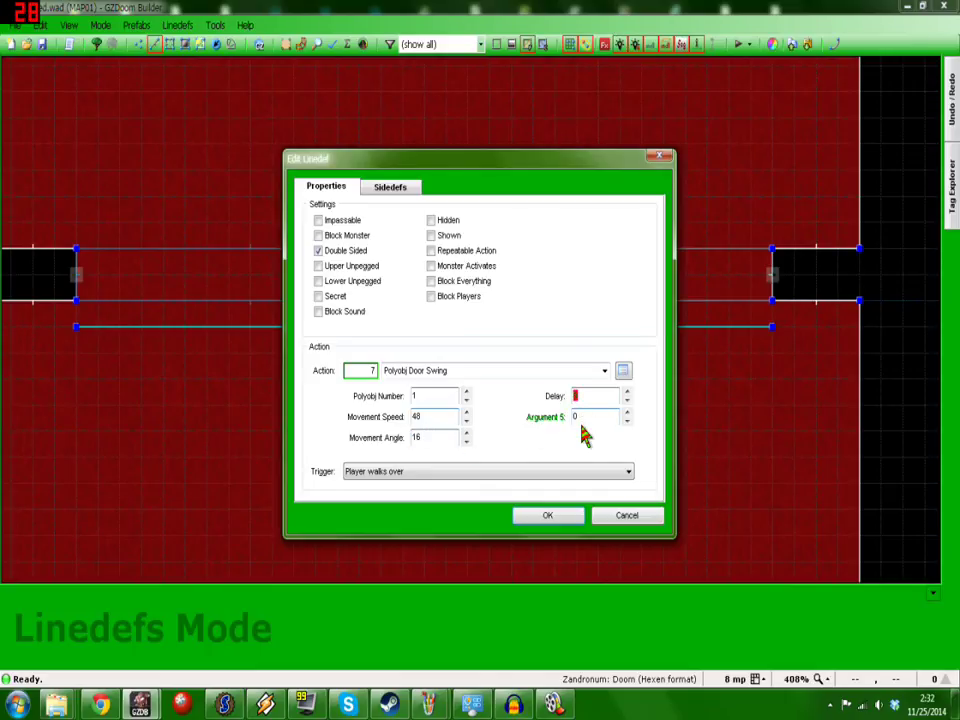
pyautogui.write('255')
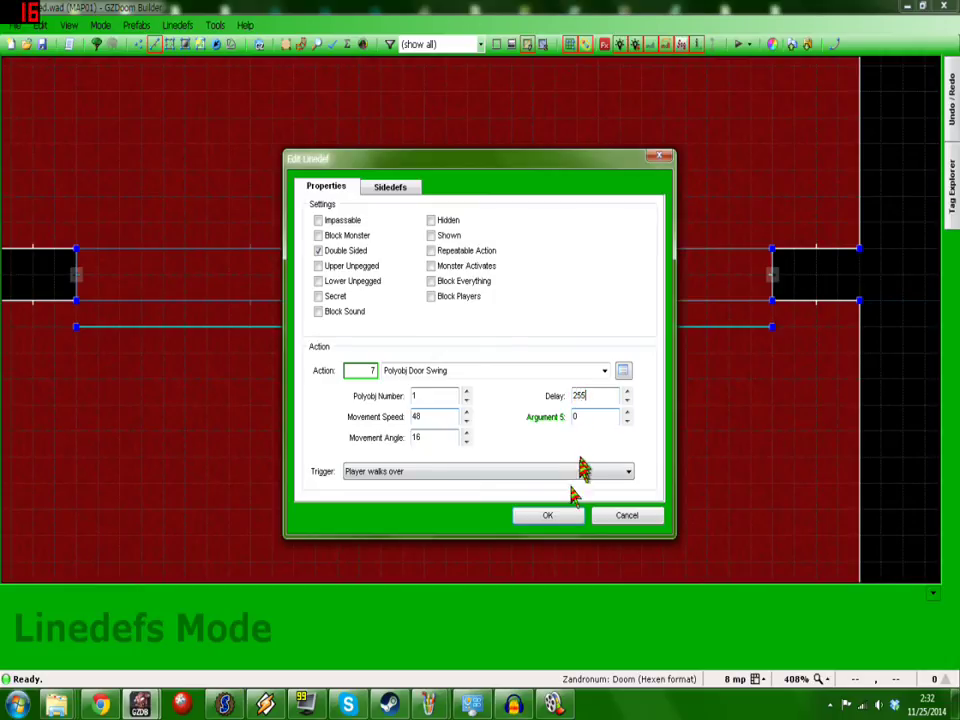
pyautogui.click(508, 476)
pyautogui.press('Down')
pyautogui.press('Return')
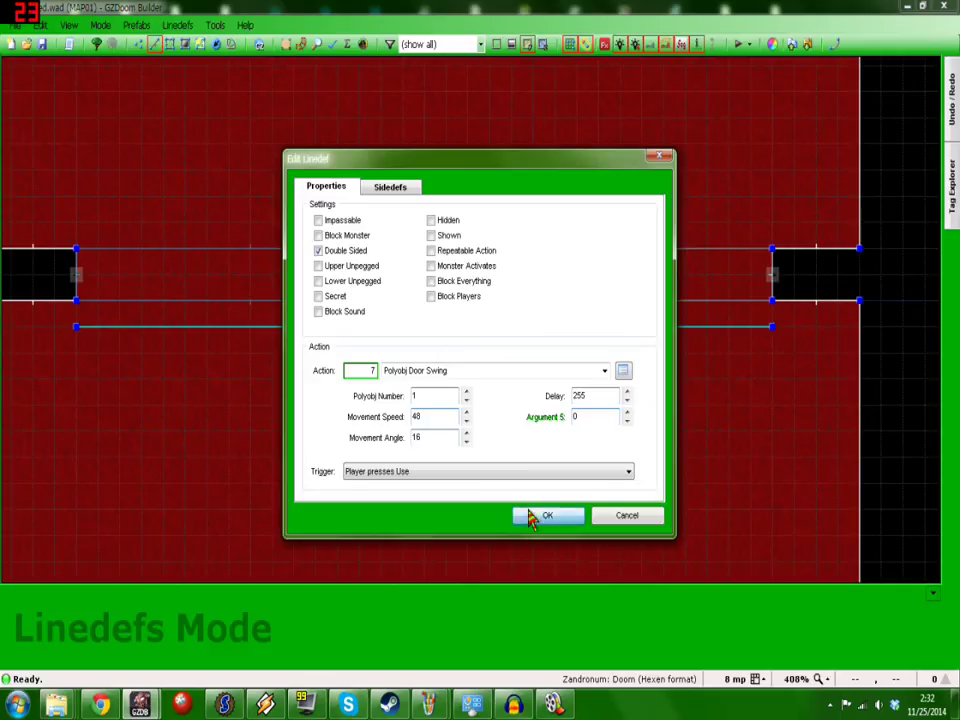
pyautogui.click(530, 515)
# Add a Player 1 start below the doors, facing them at angle 90.
pyautogui.press('t')
pyautogui.scroll(-1, 396, 497)
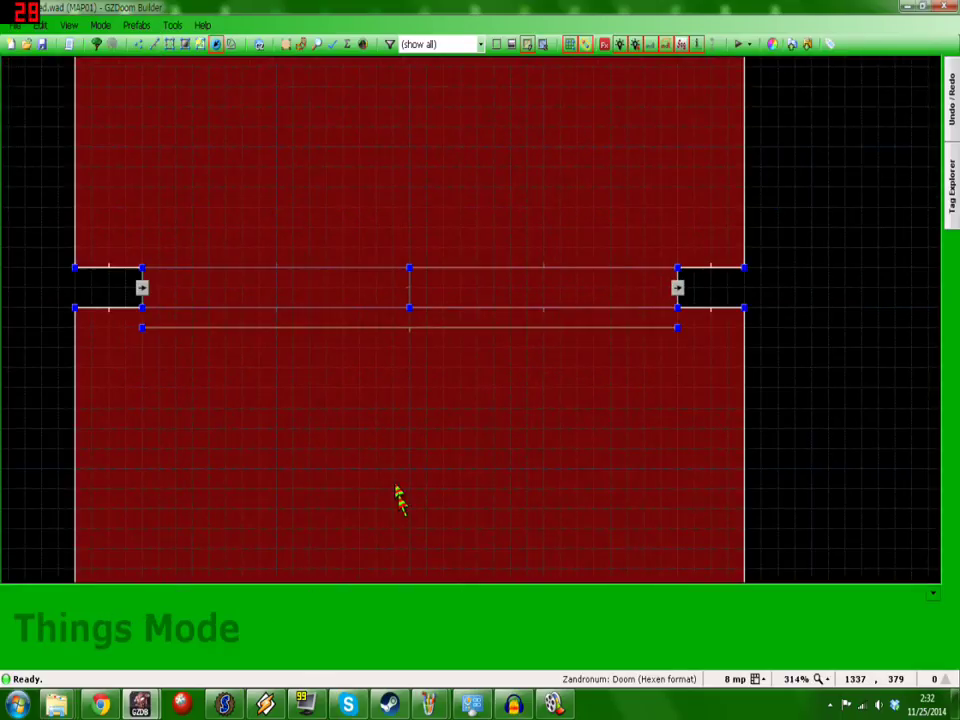
pyautogui.press(']')
pyautogui.press(']')
pyautogui.rightClick(409, 489)
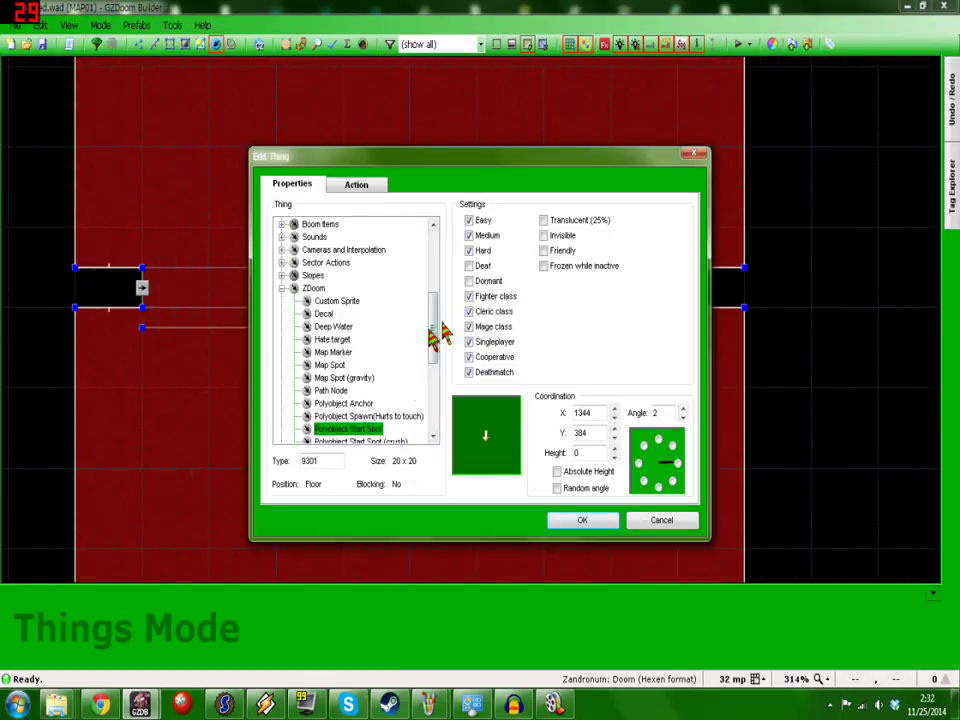
pyautogui.moveTo(437, 320); pyautogui.dragTo(437, 232)
pyautogui.doubleClick(320, 239)
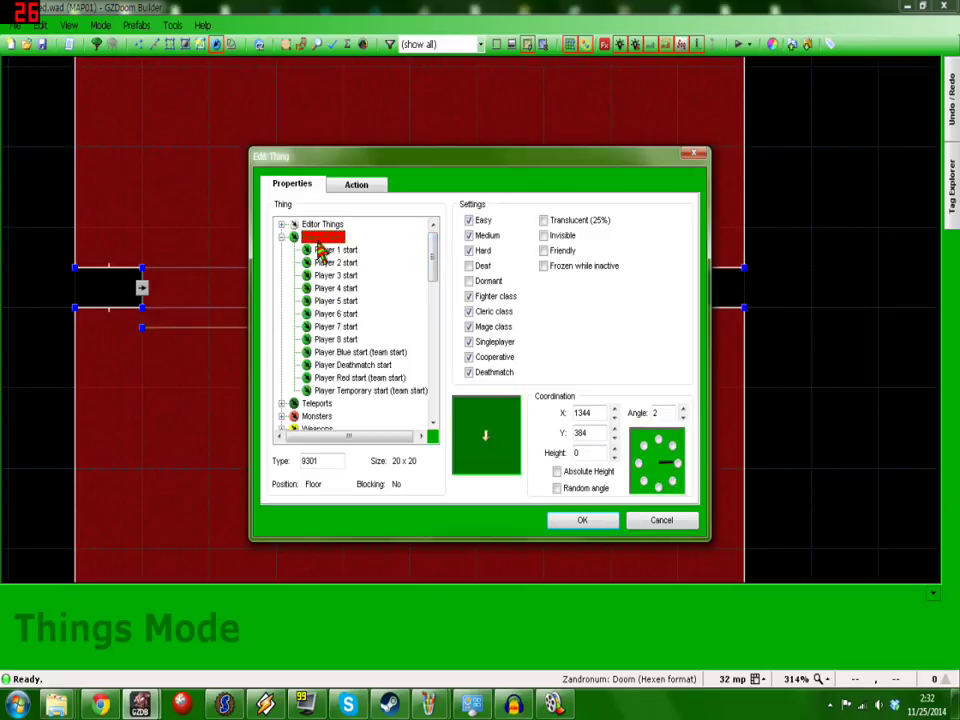
pyautogui.click(322, 251)
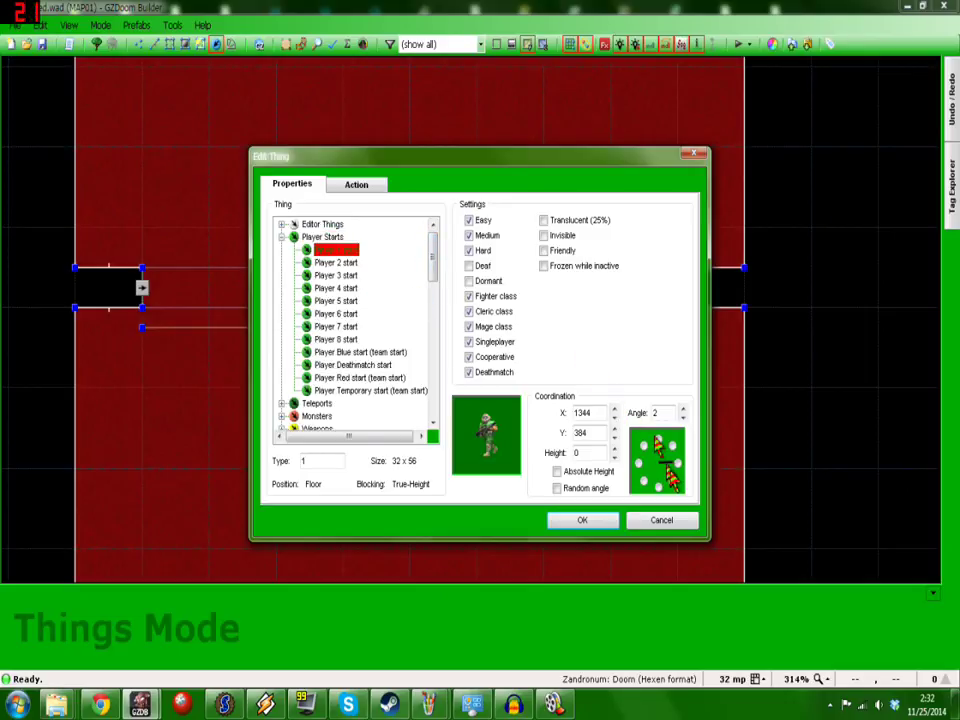
pyautogui.click(658, 440)
pyautogui.click(610, 520)
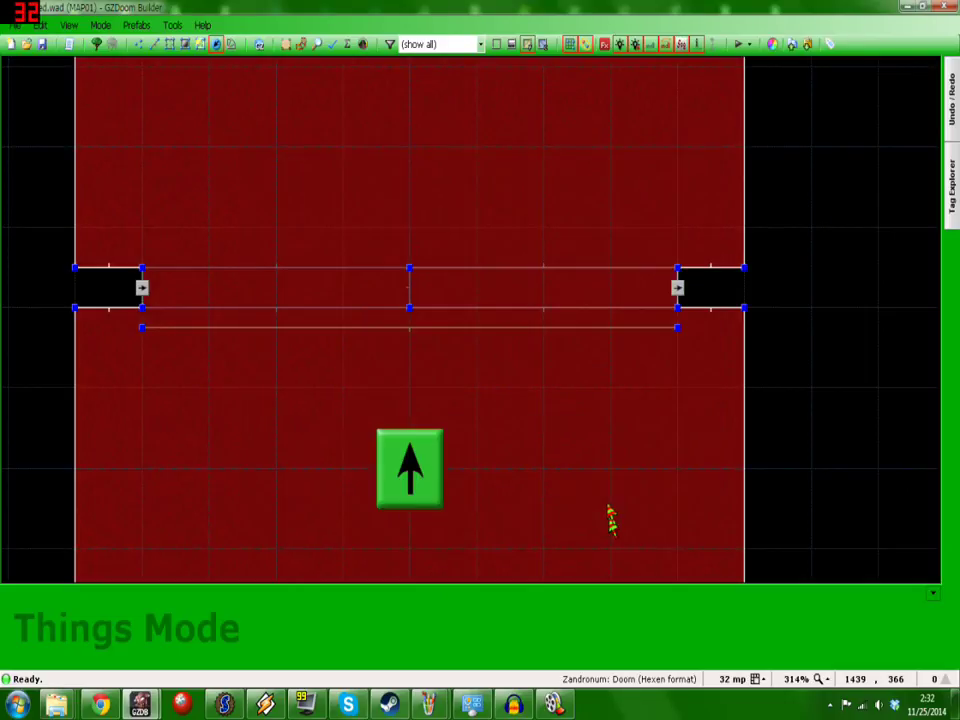
pyautogui.scroll(-4, 610, 505)
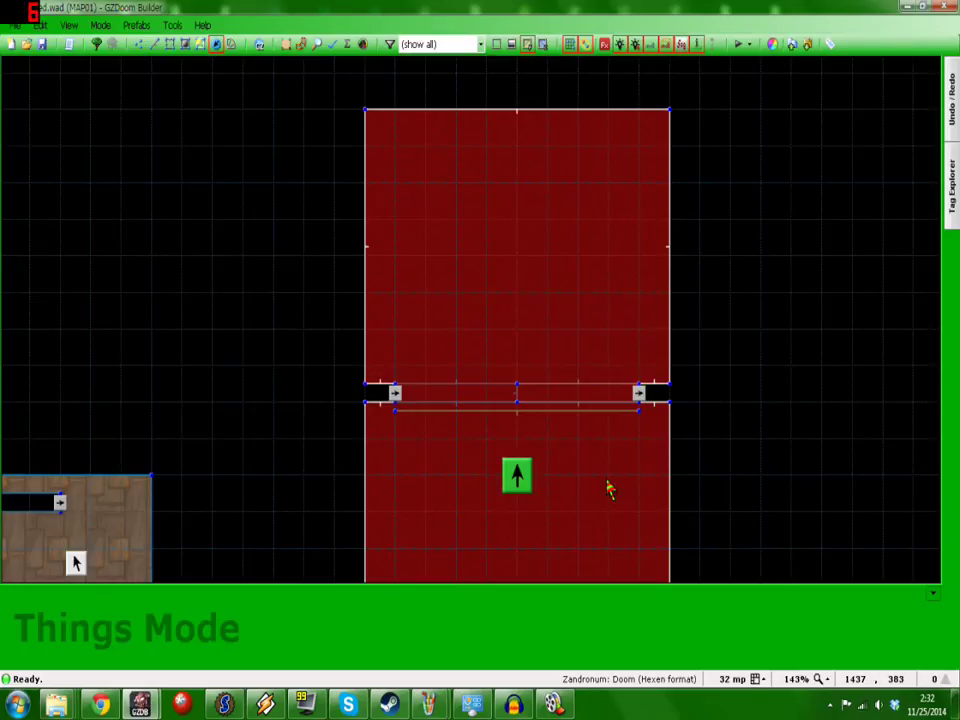
# Test the map with F9, walking to the doors to watch them swing open and close.
pyautogui.press('F9')
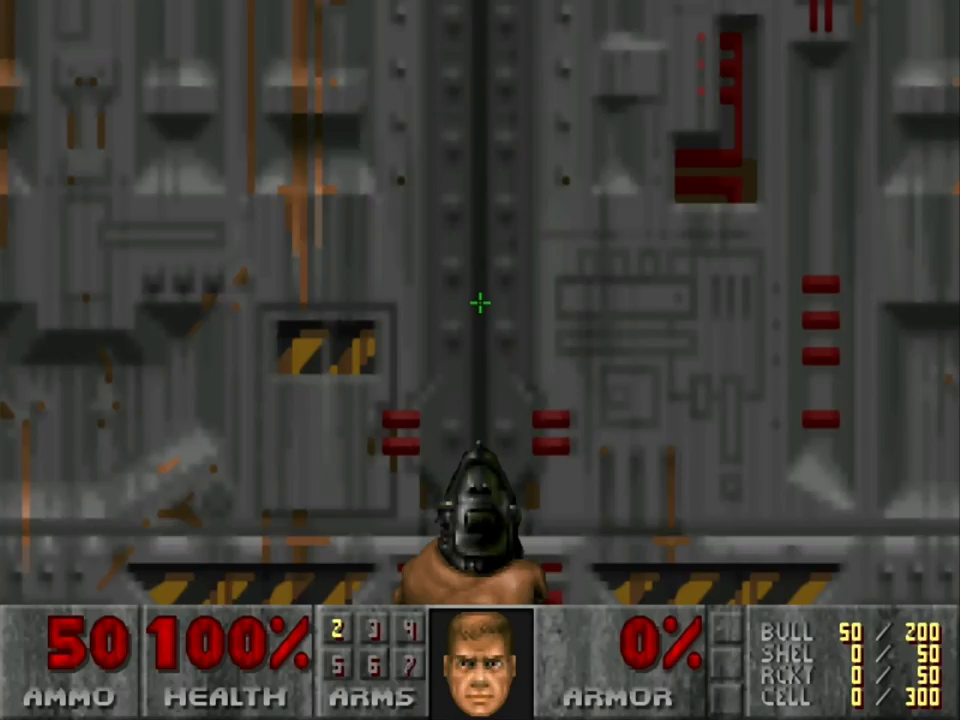
pyautogui.press('s')
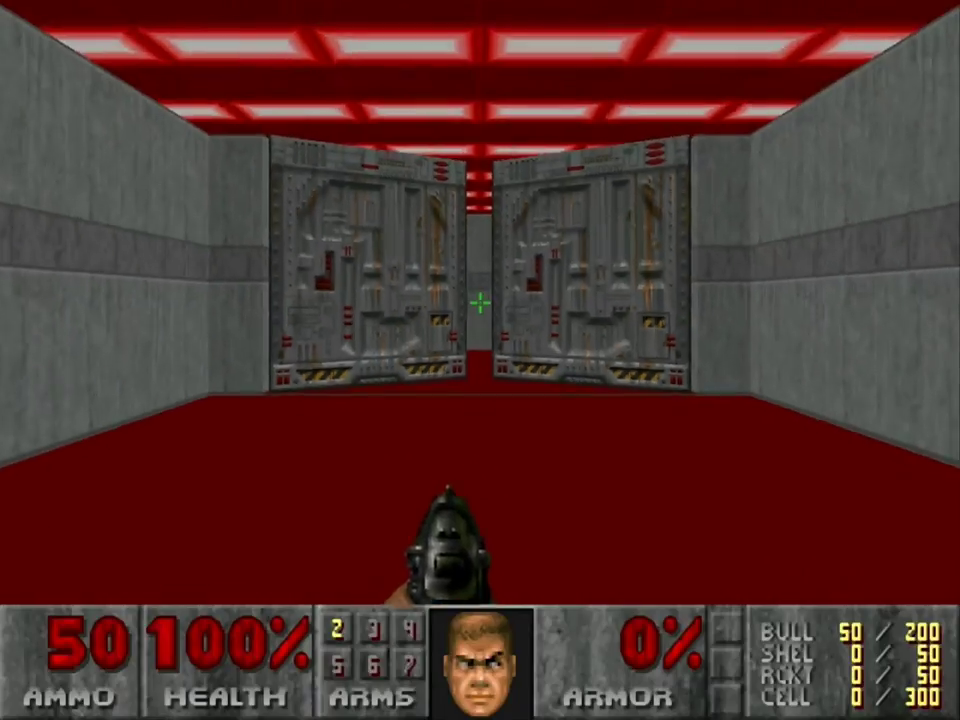
pyautogui.press('w')
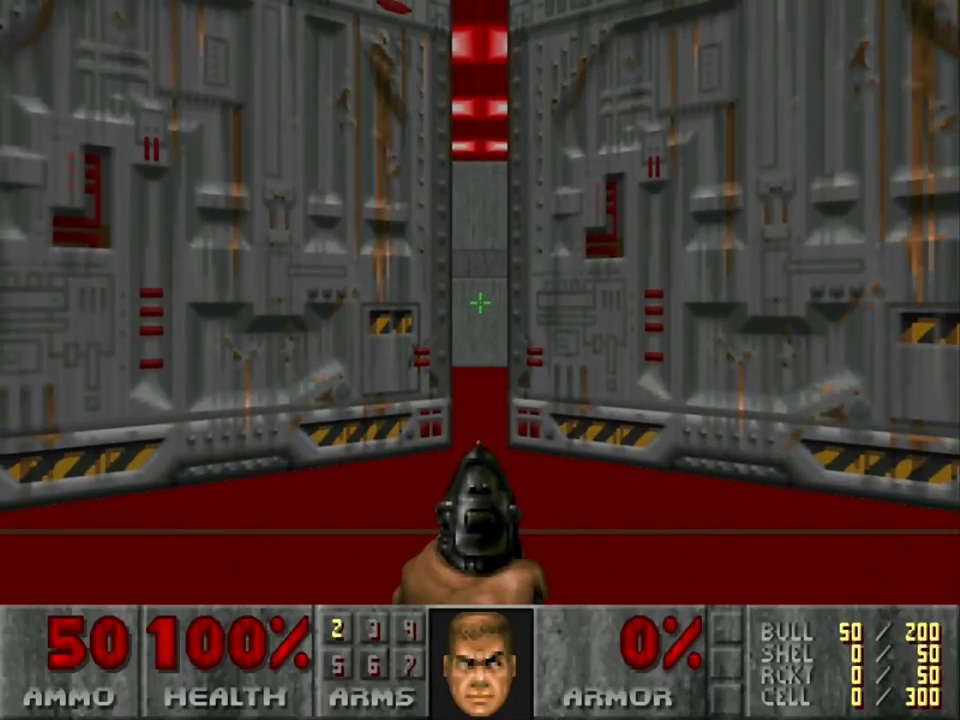
pyautogui.press('s')
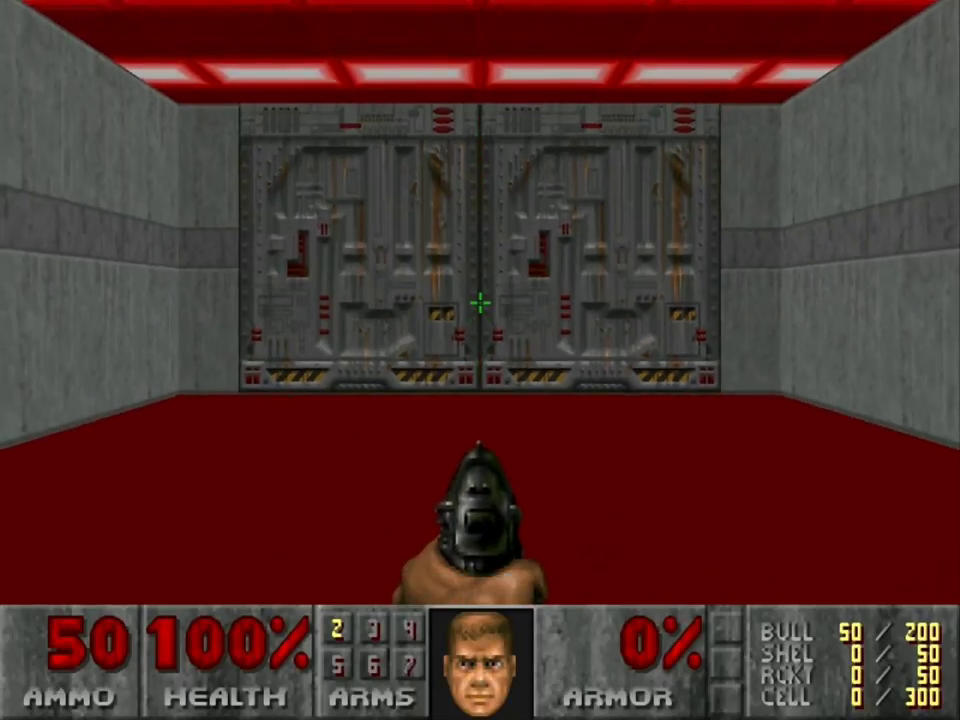
pyautogui.press('w')
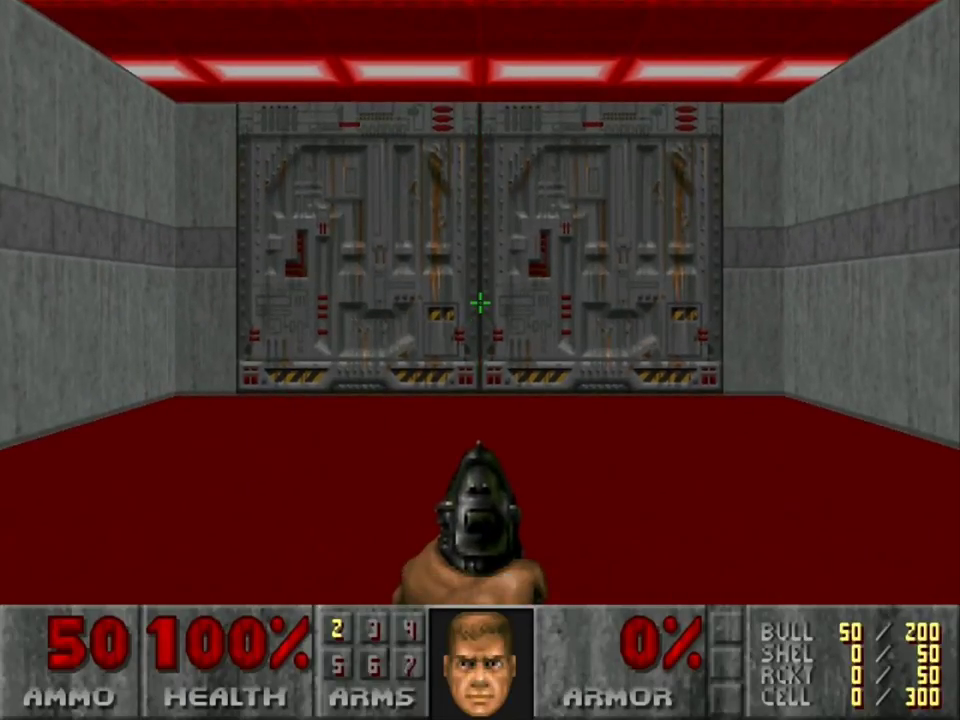